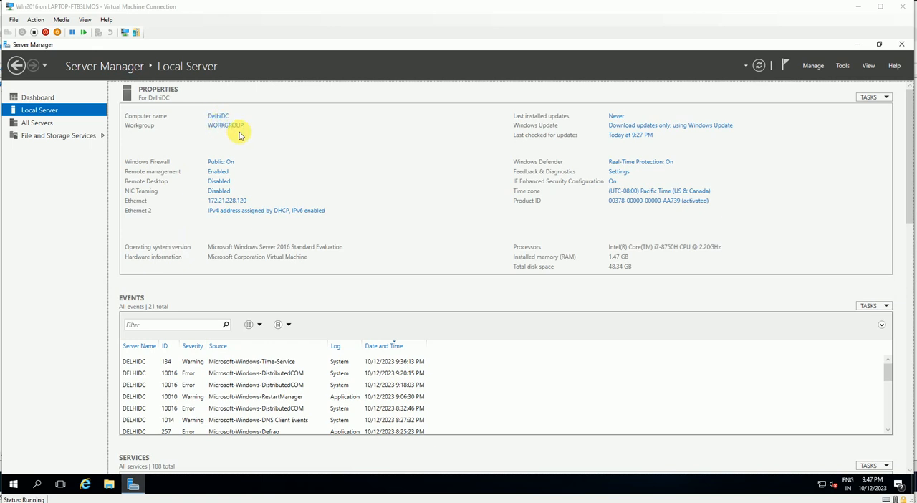
Review the IPv4 address, gateway and DNS settings of the Ethernet connection in the Network and Sharing Center, leaving them unchanged
click(235, 482)
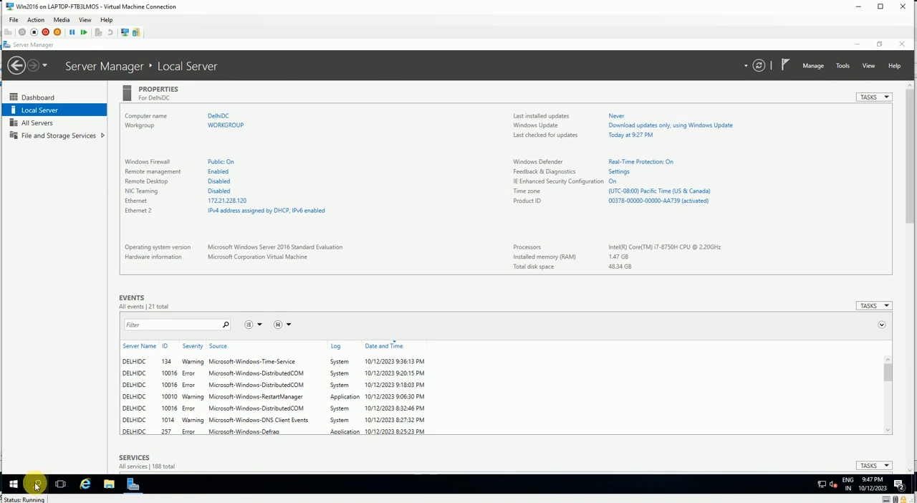
click(13, 485)
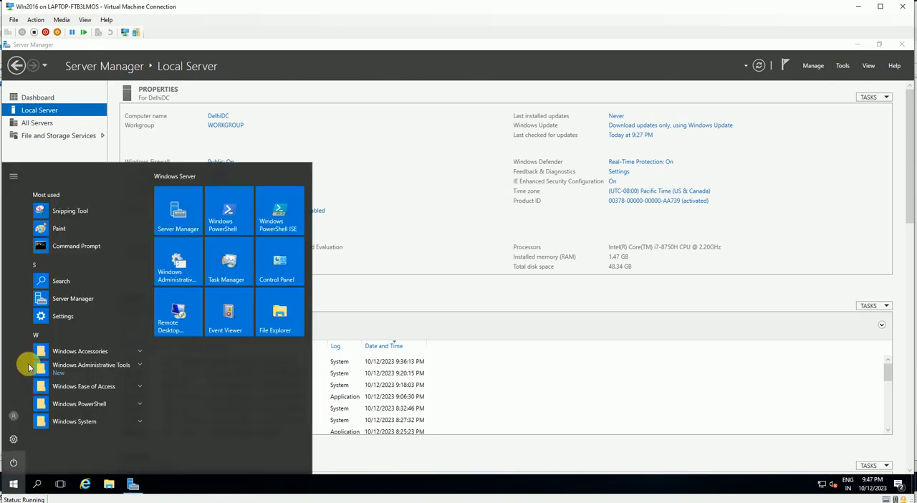
click(279, 267)
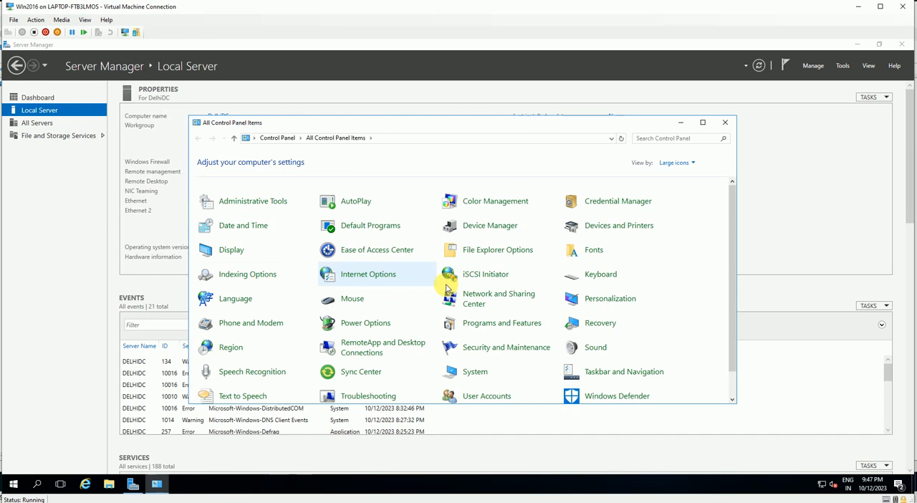
click(489, 299)
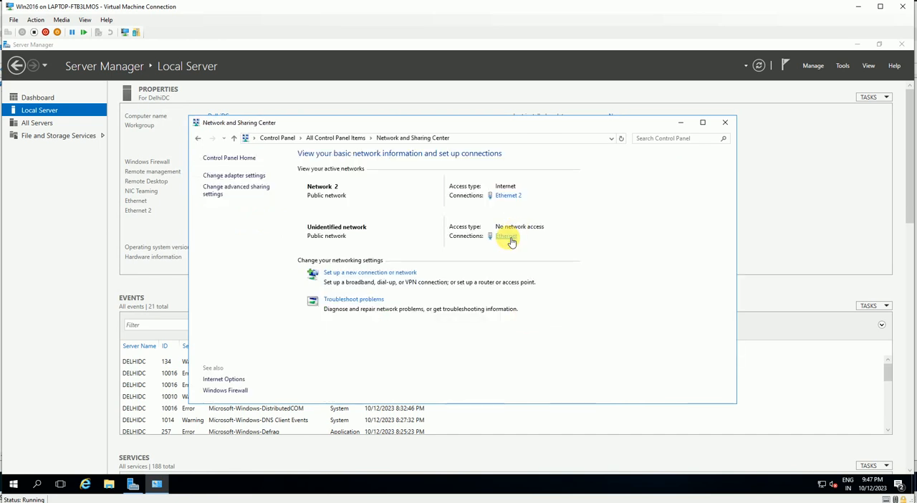
click(510, 237)
click(409, 343)
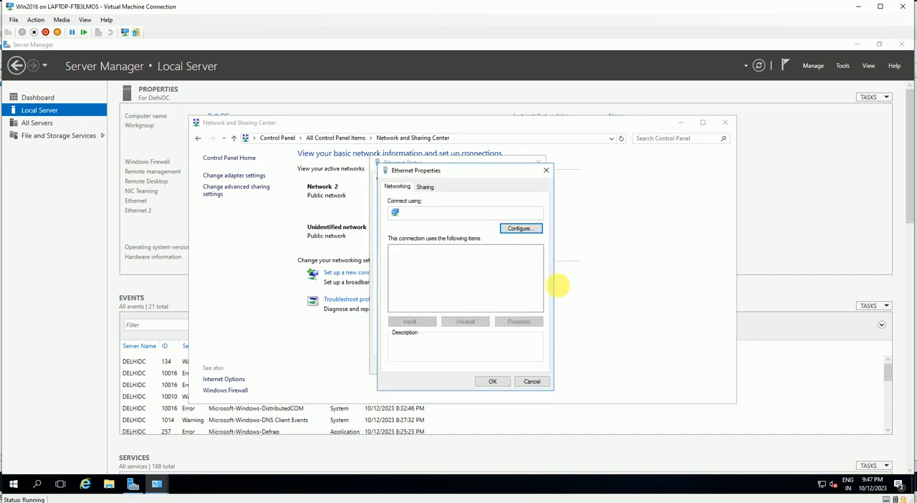
double_click(457, 277)
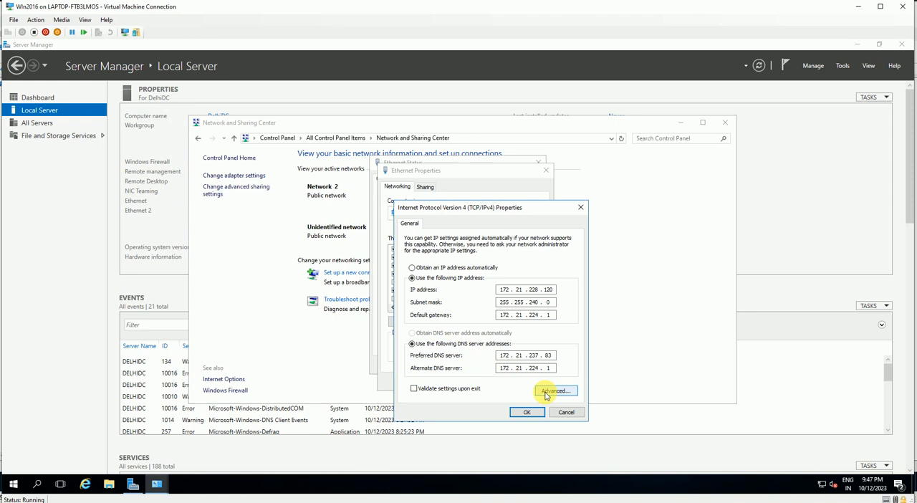
click(564, 414)
click(523, 381)
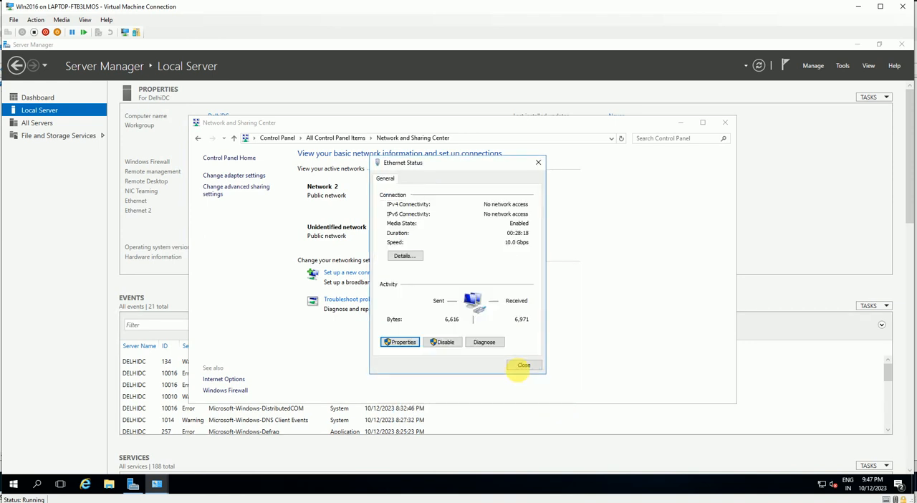
click(518, 367)
click(725, 122)
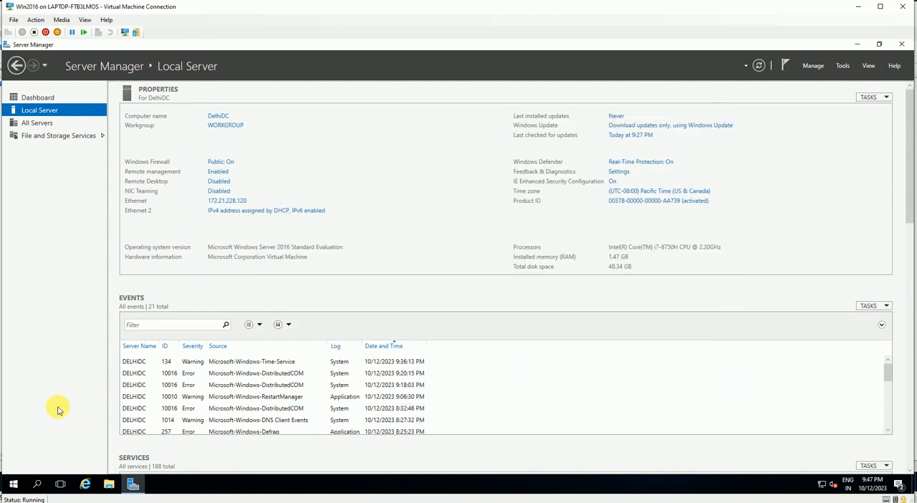
Test connectivity to the domain controller by running ping ad in a Command Prompt, and minimize the window
click(11, 487)
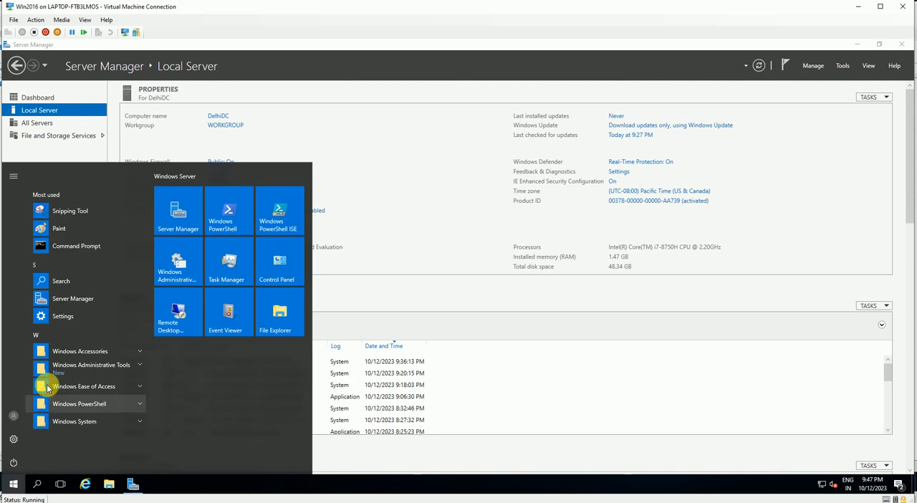
click(72, 247)
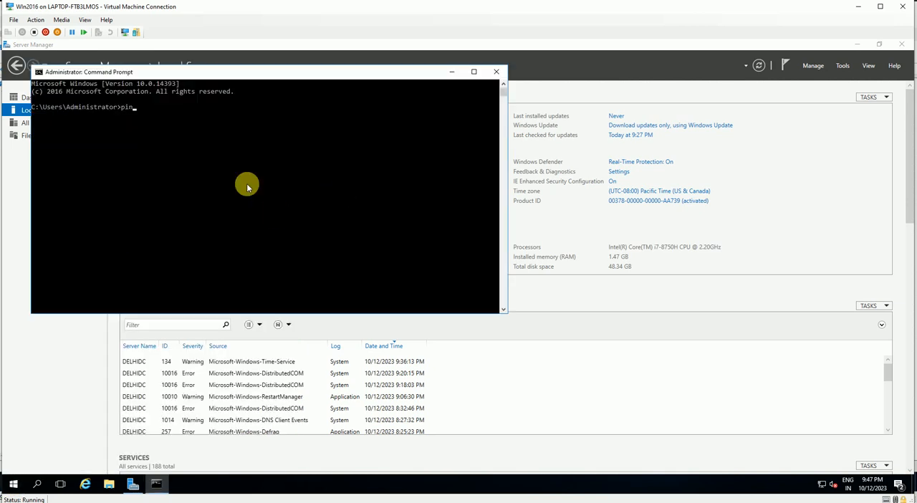
key(Return)
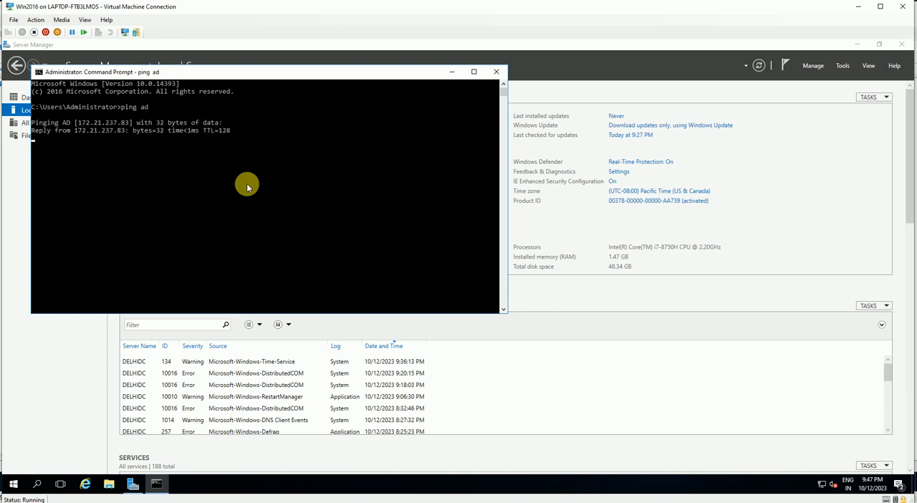
click(453, 73)
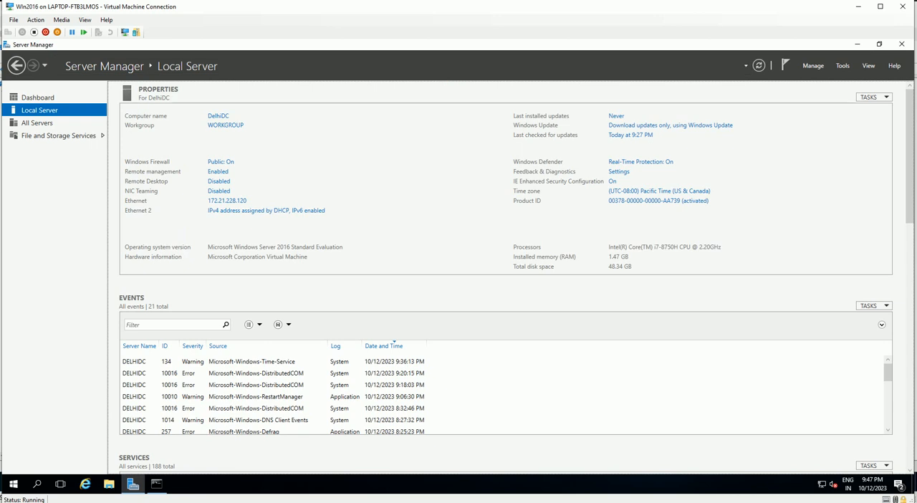
Switch to the Active Directory virtual machine and check its identity and addresses by running hostname and ipconfig in a command prompt
click(466, 472)
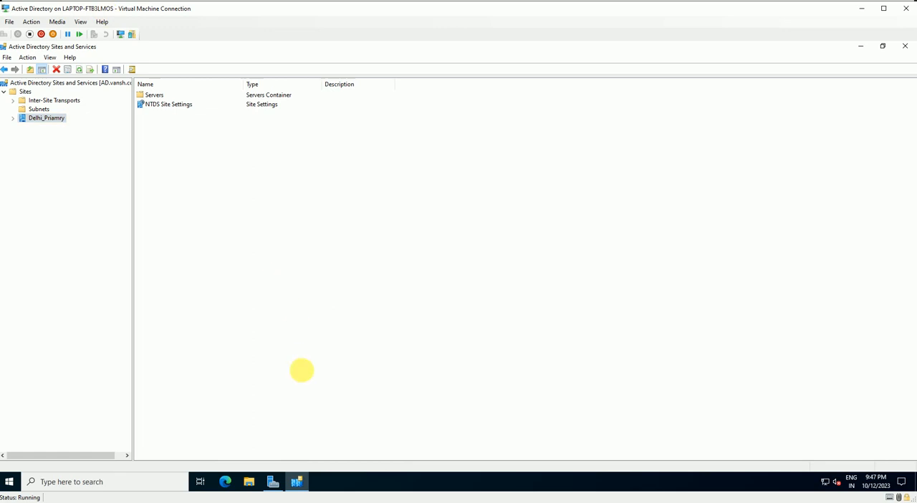
key(super+r)
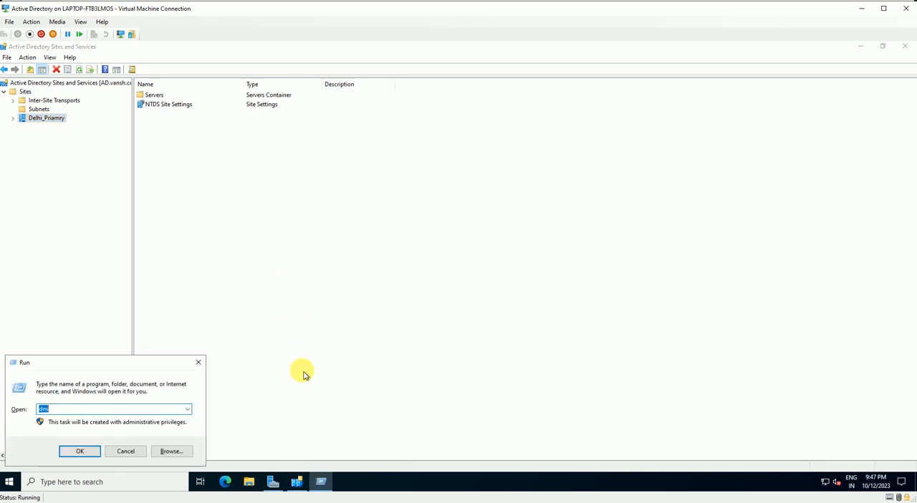
text(cmd)
key(Return)
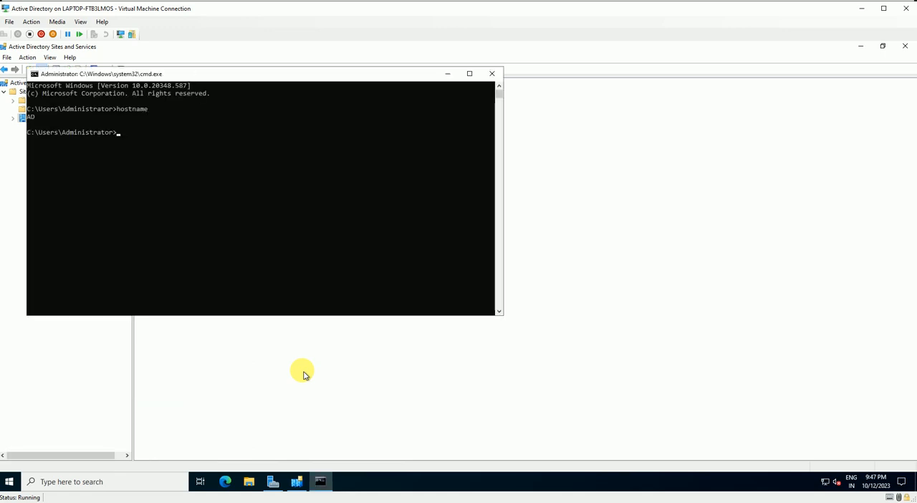
text(ipconfig)
key(Return)
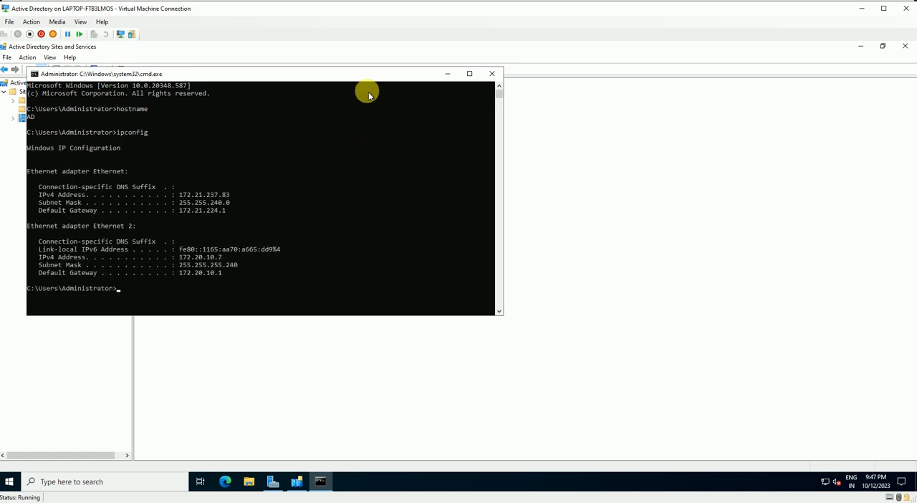
drag(340, 77, 417, 112)
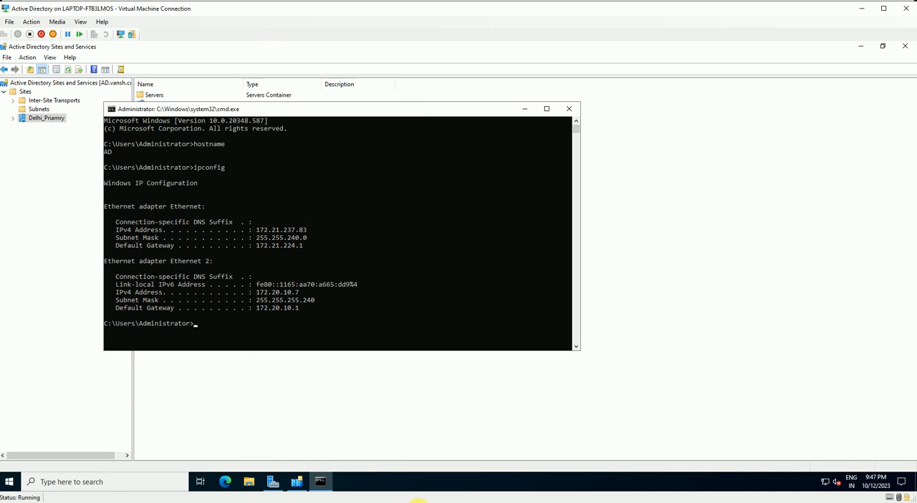
Back on the Win2016 virtual machine, start adding roles and features to DelhiDC with a role-based or feature-based installation
click(394, 468)
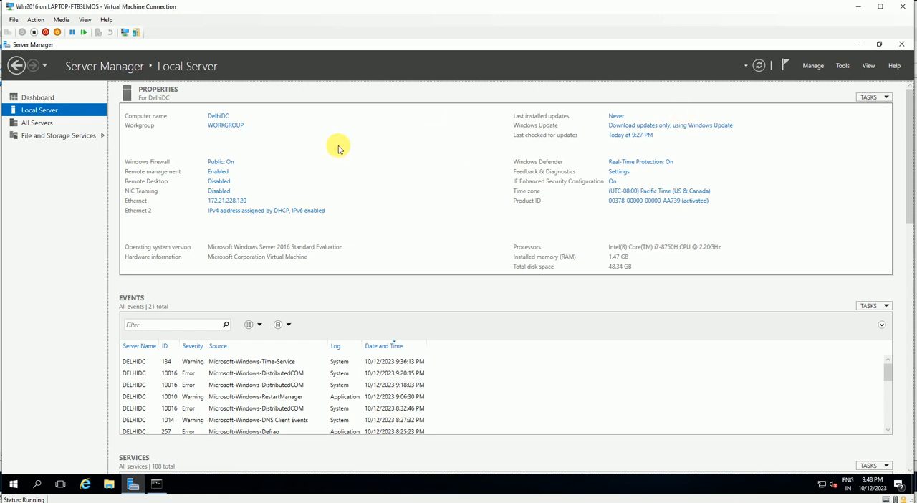
click(39, 122)
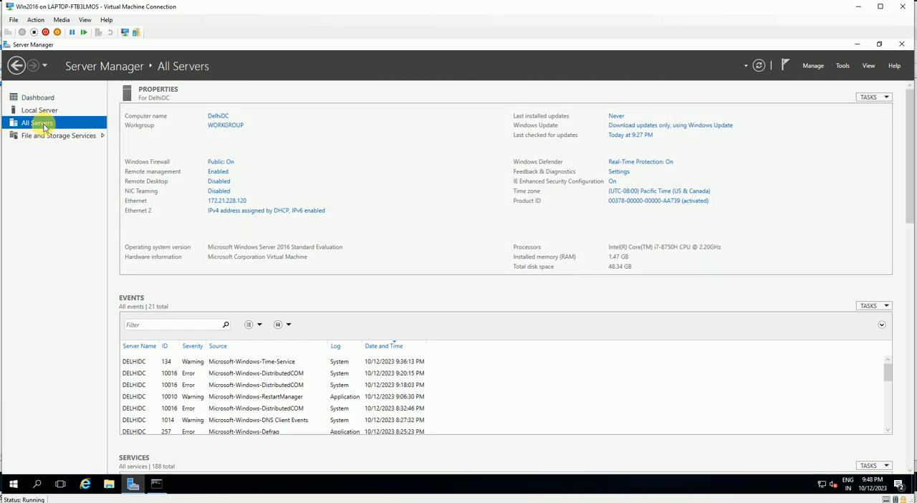
click(36, 97)
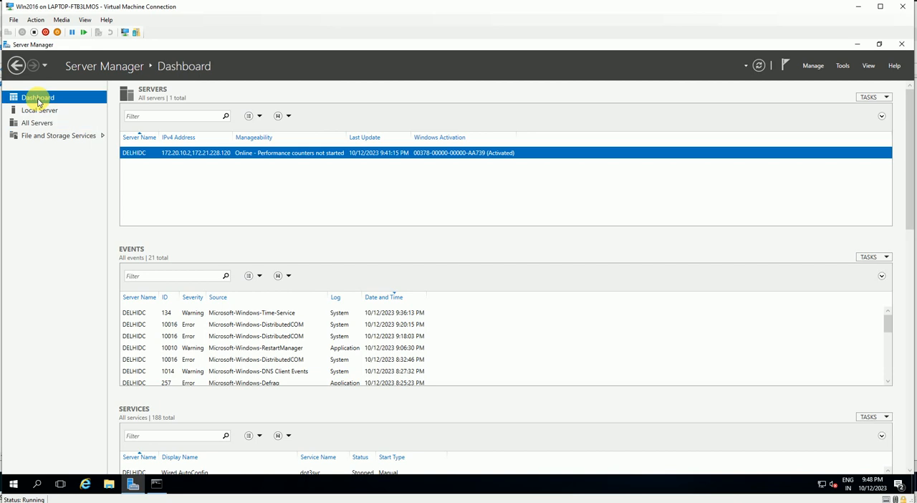
click(272, 157)
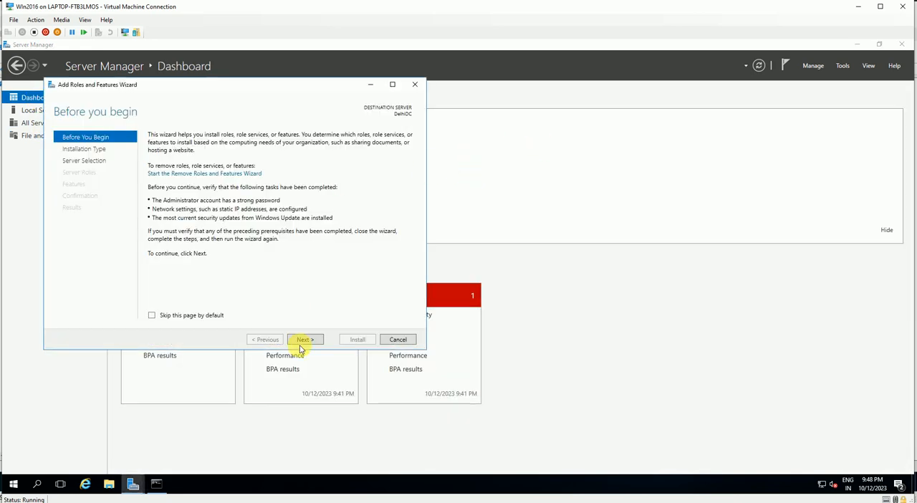
click(304, 341)
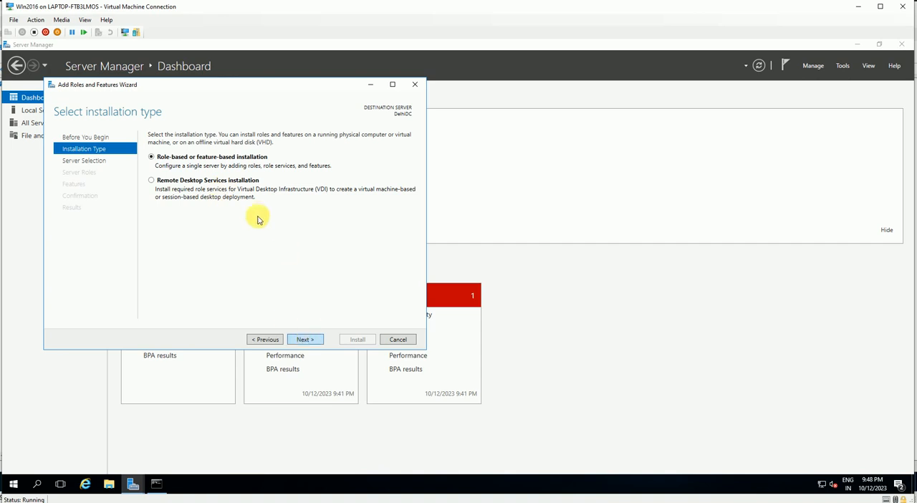
click(306, 340)
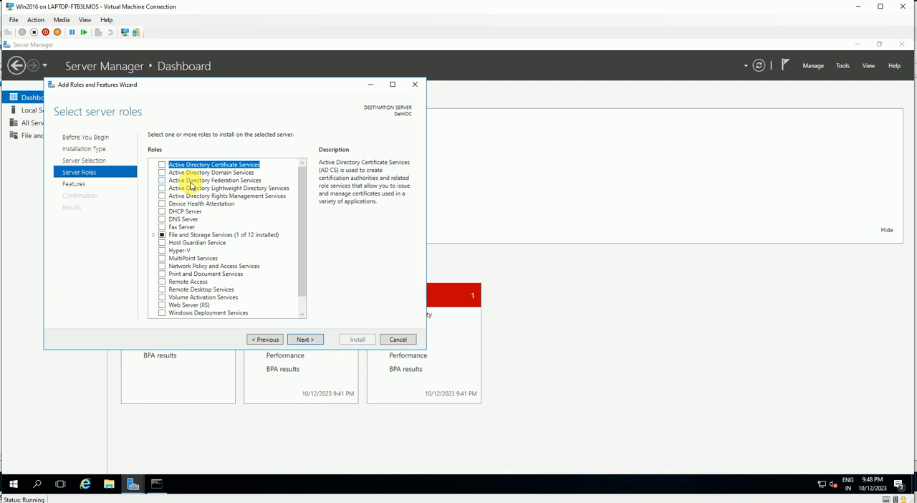
Select the Active Directory Domain Services role together with its required features
click(187, 174)
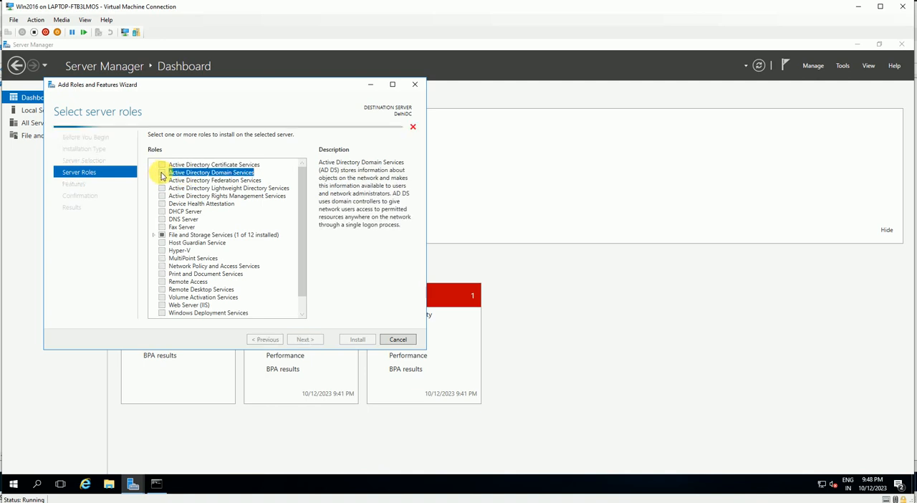
click(162, 173)
click(265, 301)
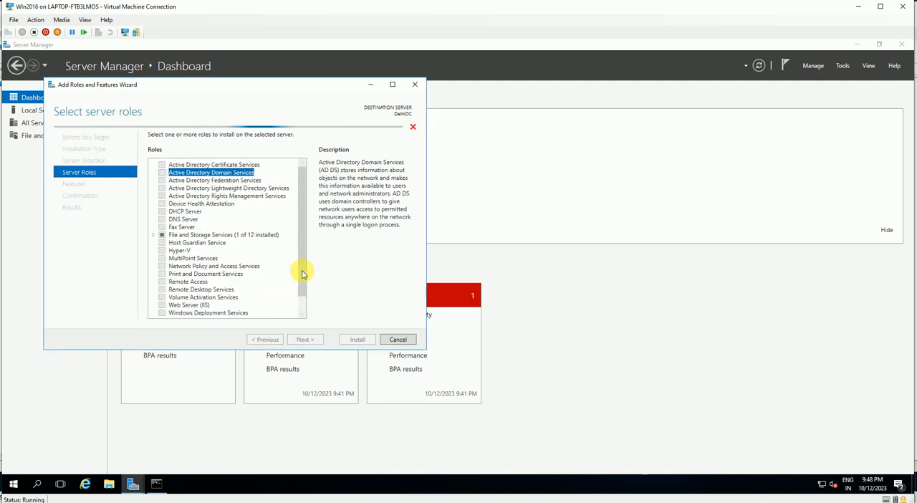
Install Active Directory Domain Services with the preselected features and close the wizard when the installation is complete
click(306, 341)
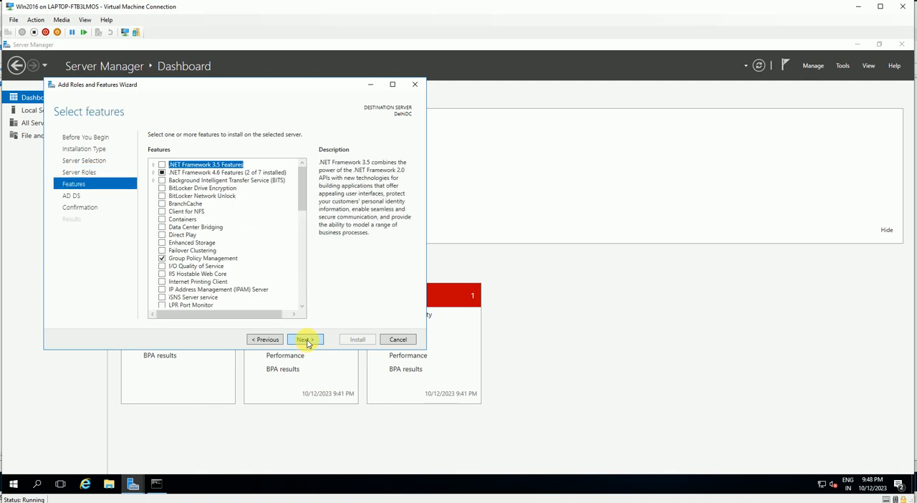
click(309, 345)
click(310, 342)
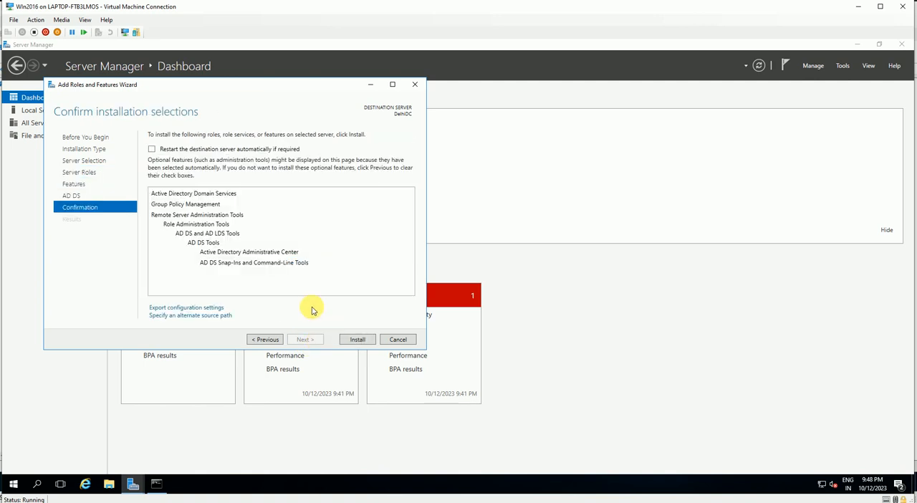
click(358, 340)
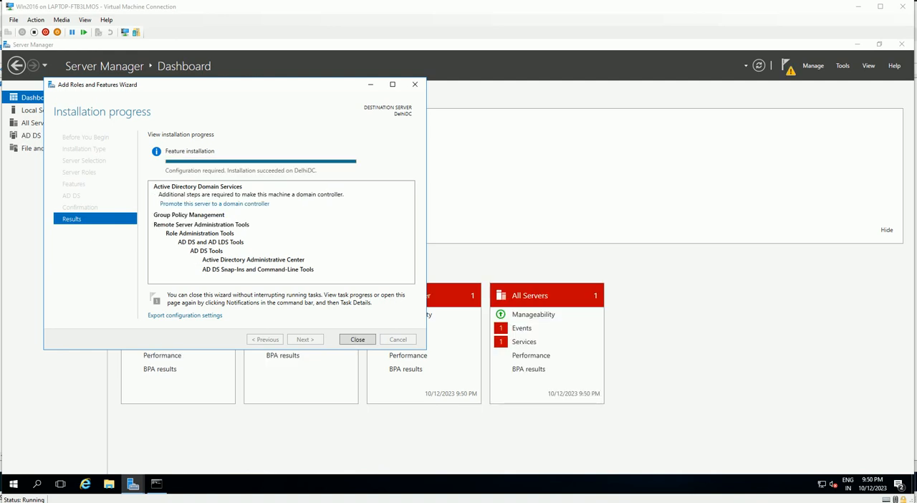
click(360, 340)
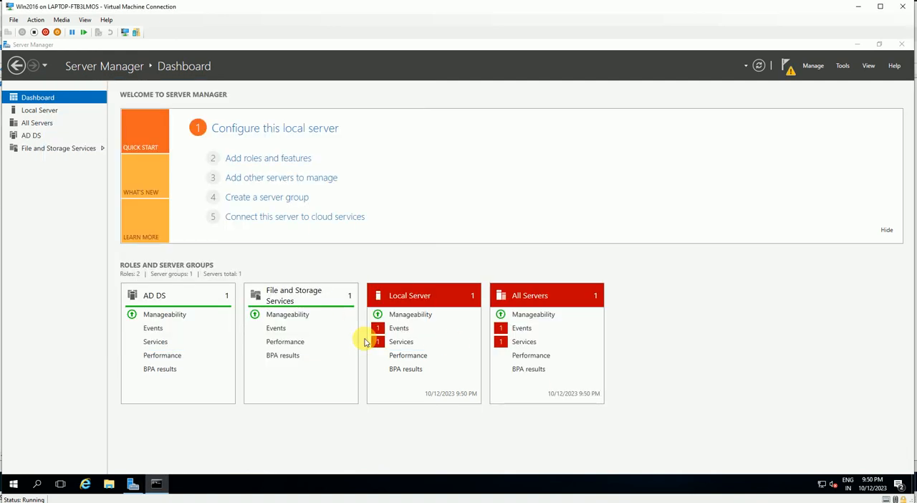
Start promoting the server to a domain controller, adding a new domain of type Child Domain to an existing forest
click(787, 70)
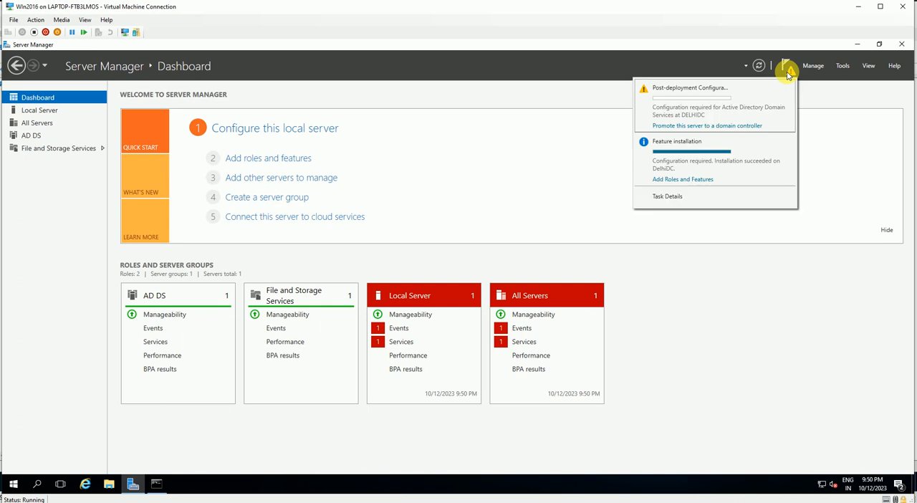
click(684, 126)
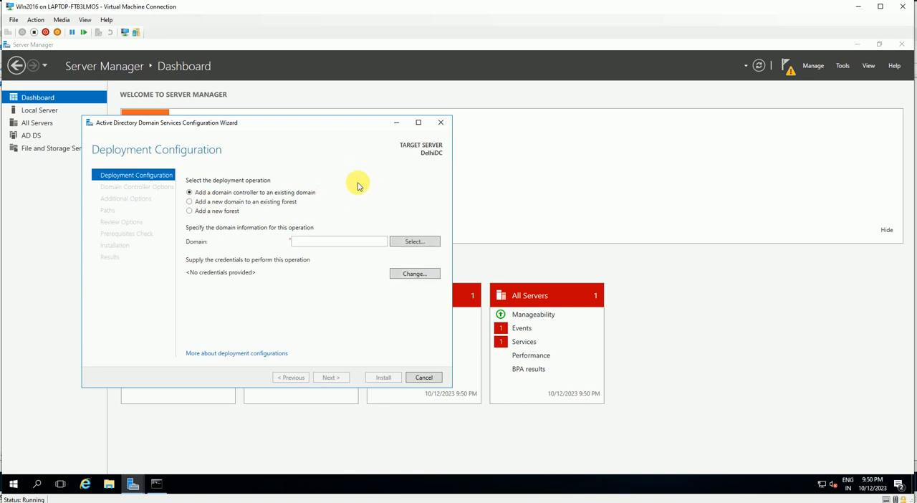
click(205, 202)
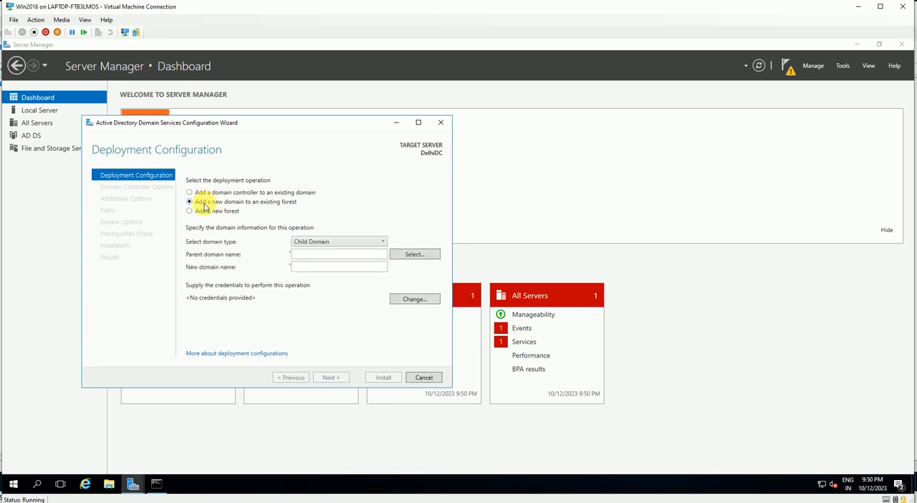
click(343, 243)
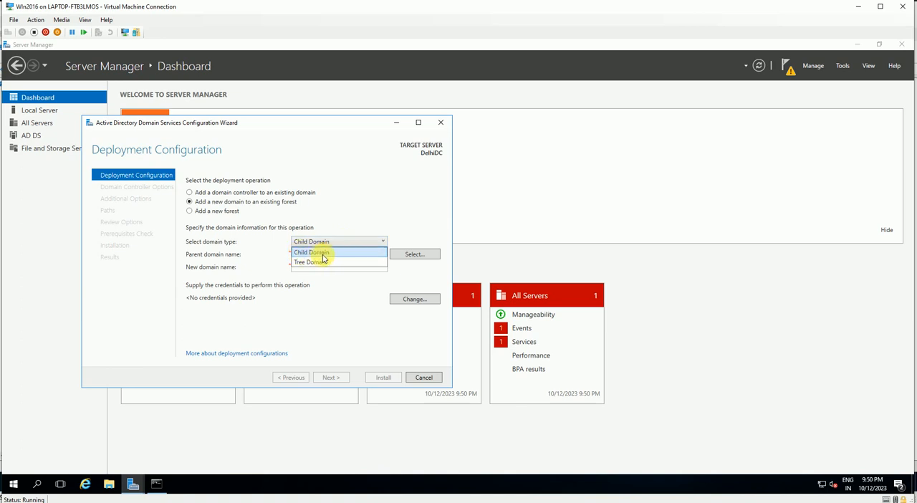
click(317, 252)
Keep Child Domain as the domain type, enter vansh.com as the parent domain name and start selecting the domain from the forest
click(326, 252)
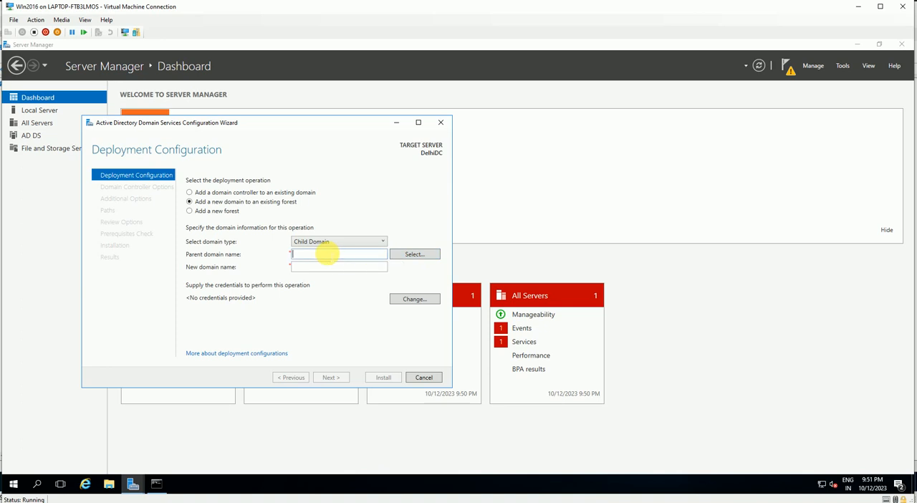
text(vansh.com)
click(415, 252)
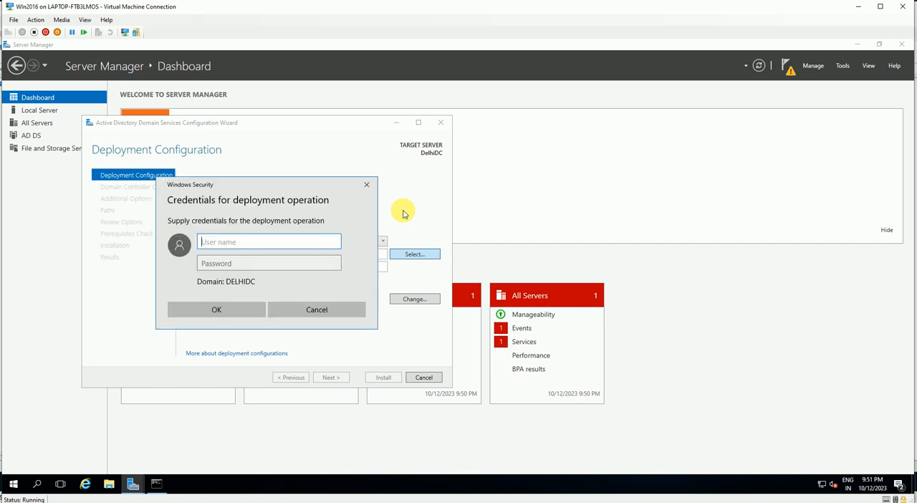
Supply the deployment credentials with the vansh domain's admin account and its password
text(admin)
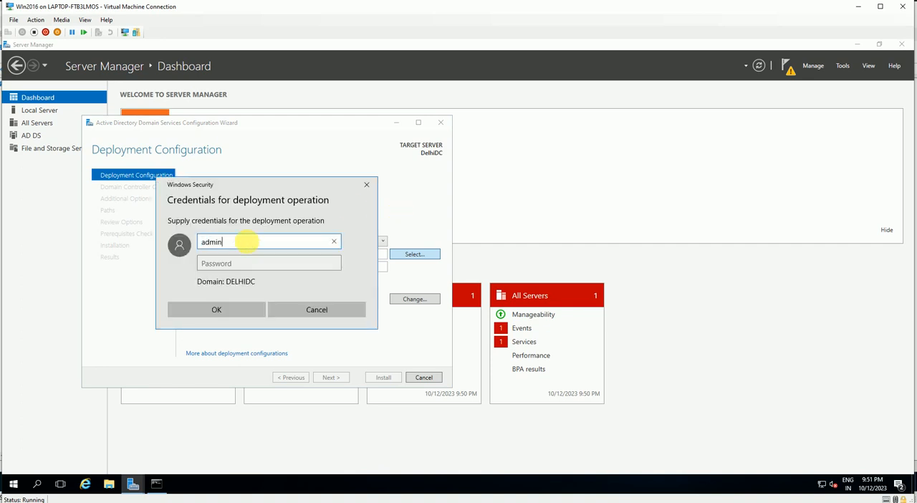
key(Tab)
text(••)
key(BackSpace)
text(•)
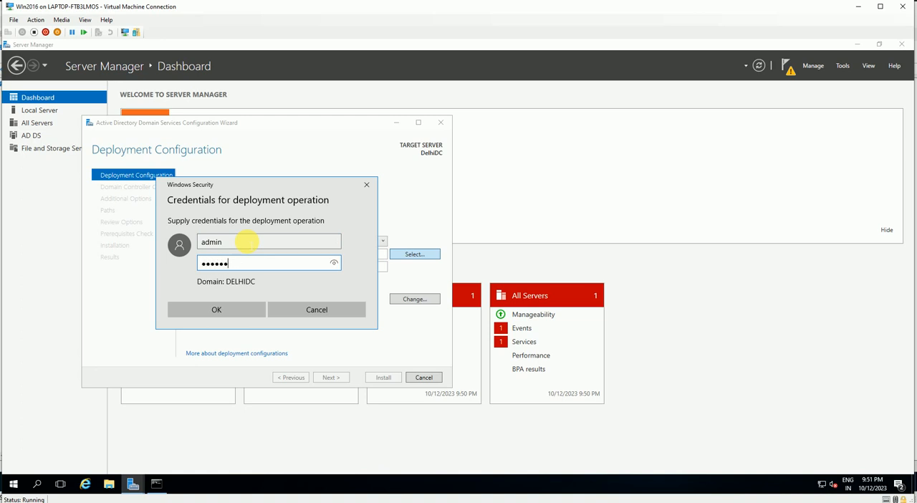
click(247, 243)
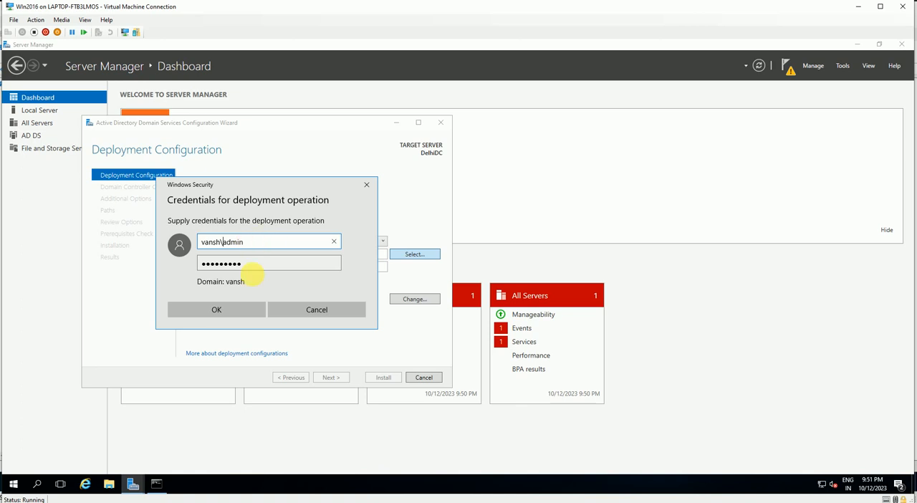
click(242, 308)
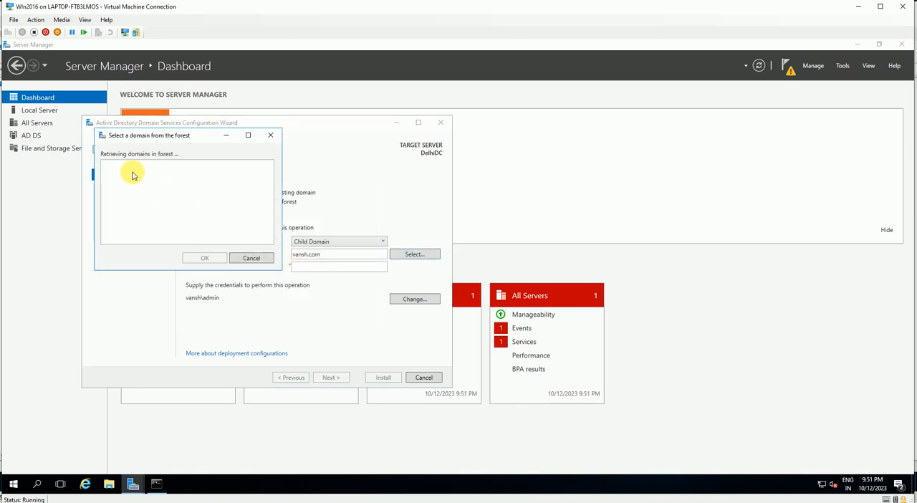
Select vansh.com as the parent domain, name the new child domain delhidc and proceed to the domain controller options
click(137, 174)
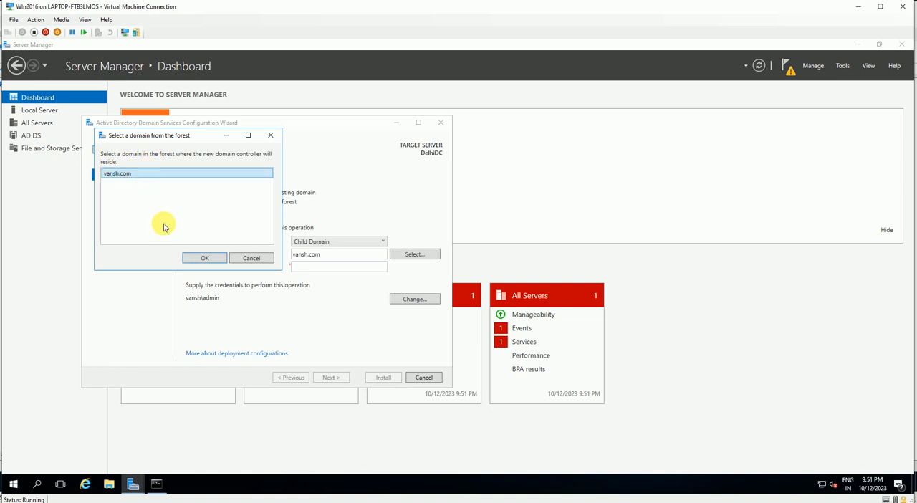
click(199, 258)
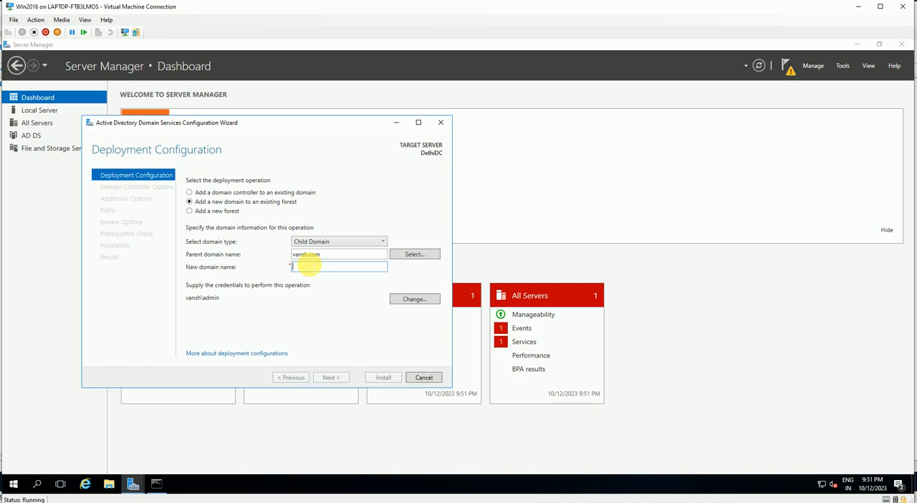
text(delhidc)
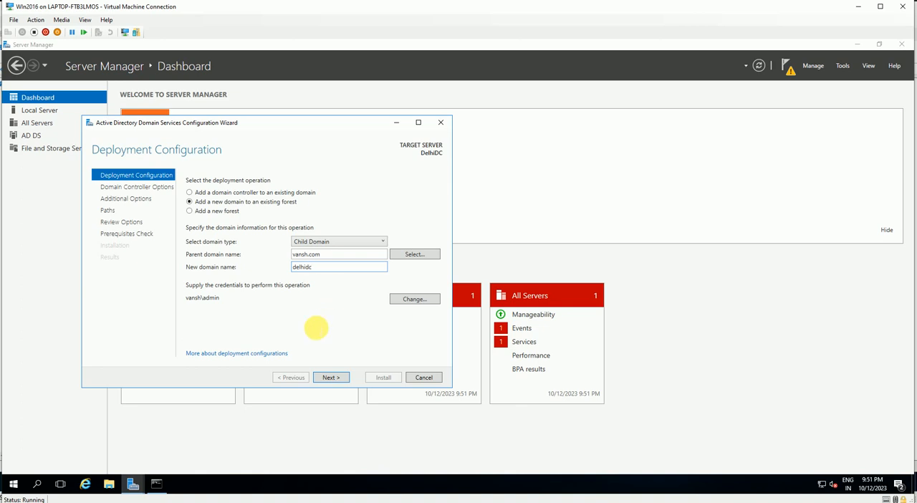
click(331, 377)
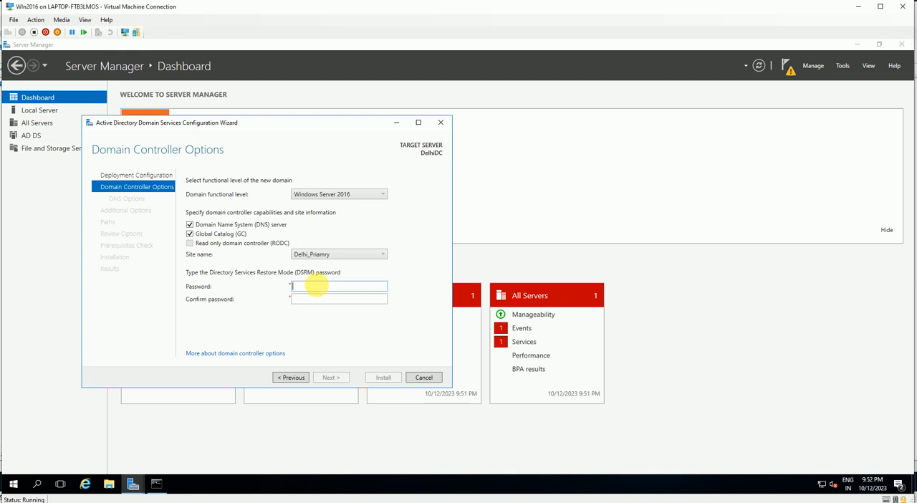
Enter and confirm the Directory Services Restore Mode password, keeping the DNS server and Global Catalog options, and continue
text(••)
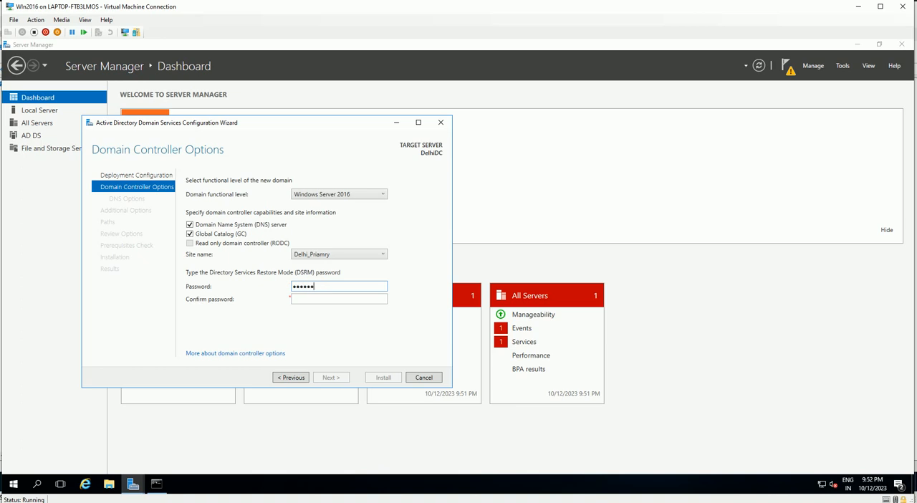
key(Tab)
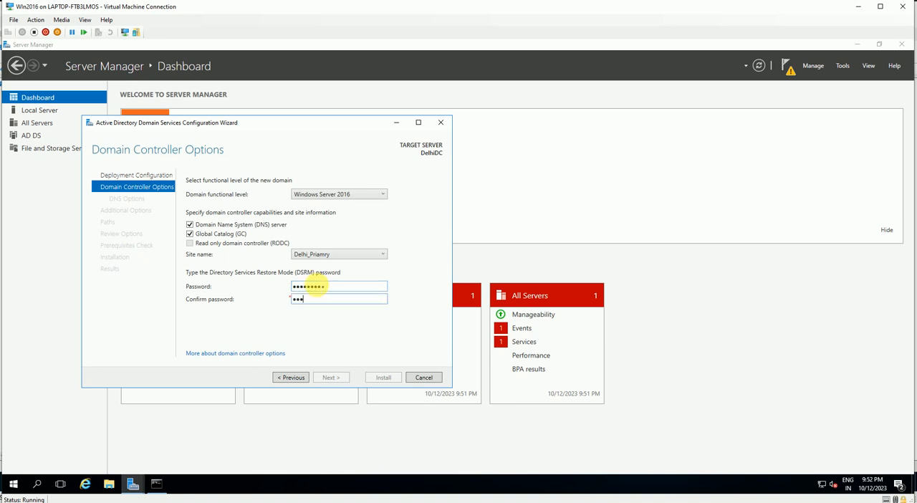
text(•••••••••)
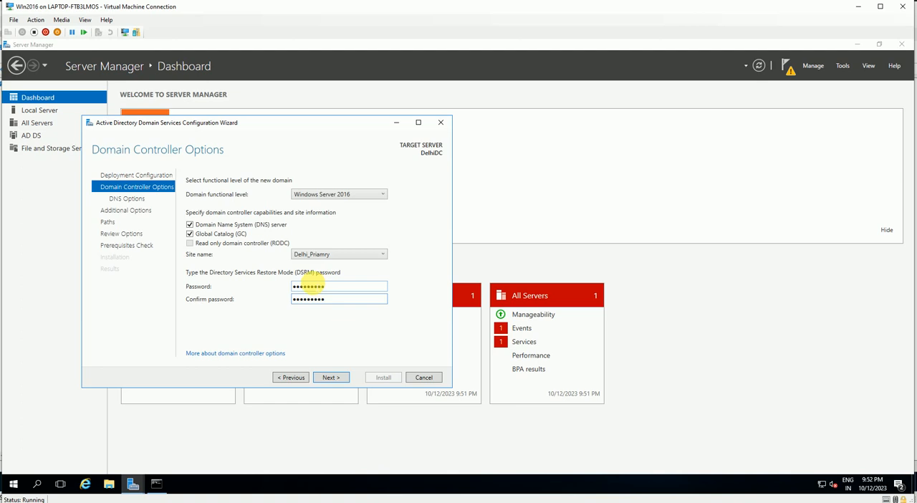
click(330, 376)
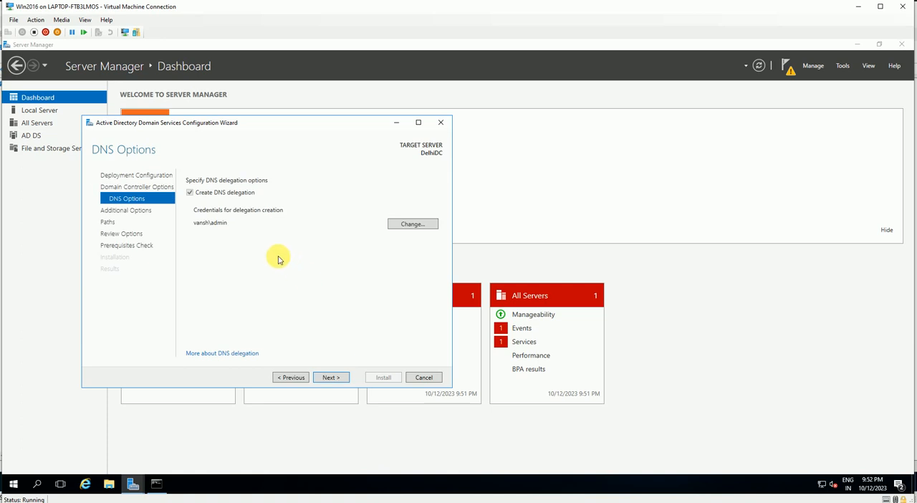
Accept the DNS delegation and keep the suggested NetBIOS domain name DELHIDC0
click(331, 378)
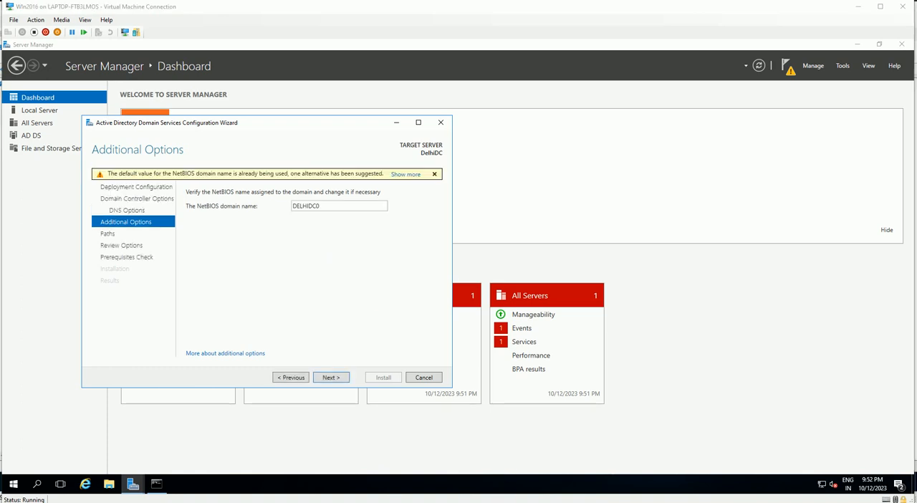
double_click(329, 207)
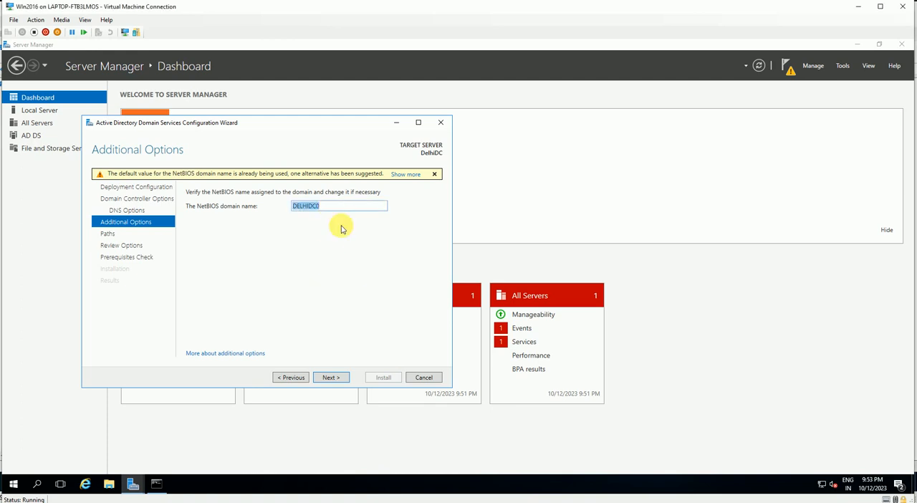
click(329, 377)
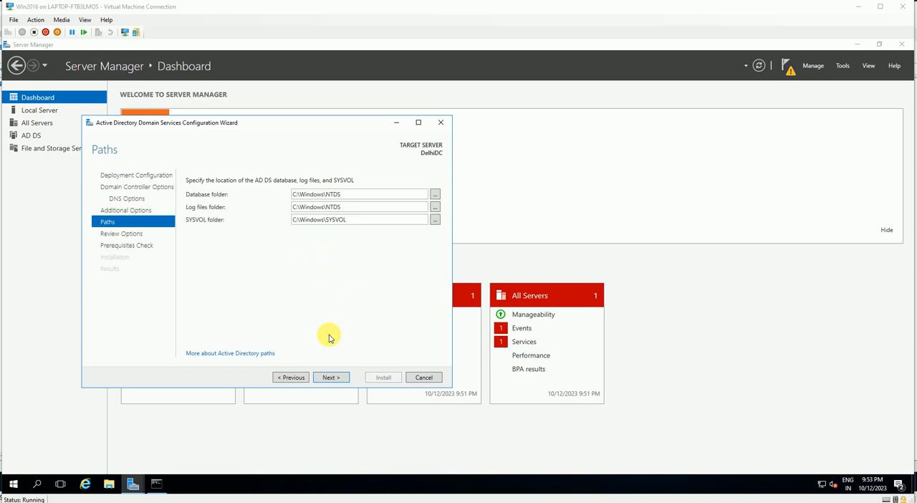
Keep the default database, log and SYSVOL folders, review the selections, run the prerequisites check and install the domain controller
click(331, 377)
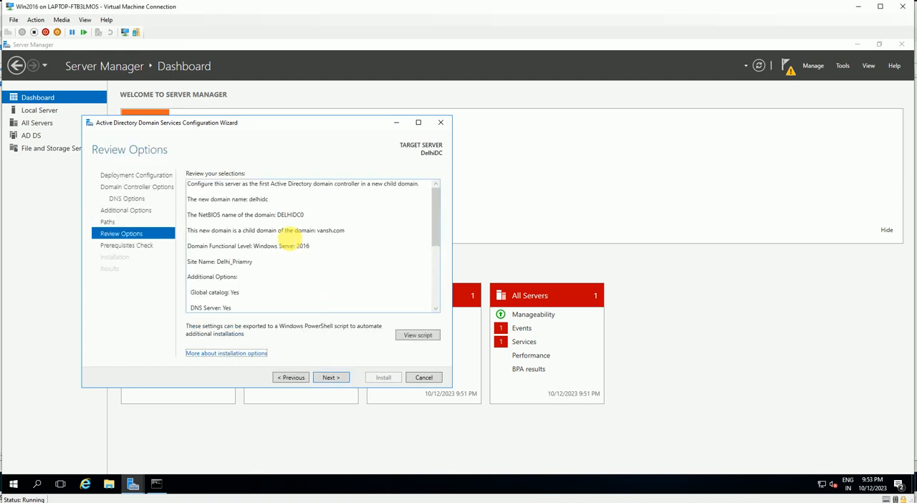
scroll(334, 290, down, 5)
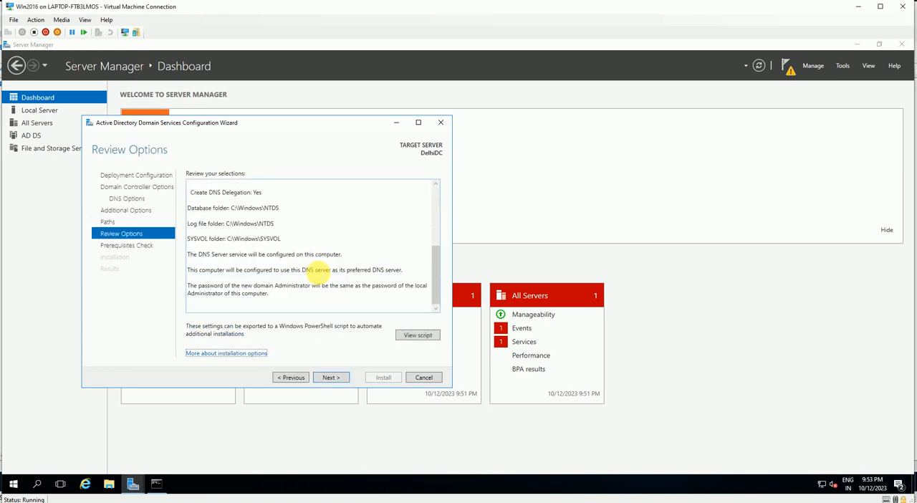
click(331, 377)
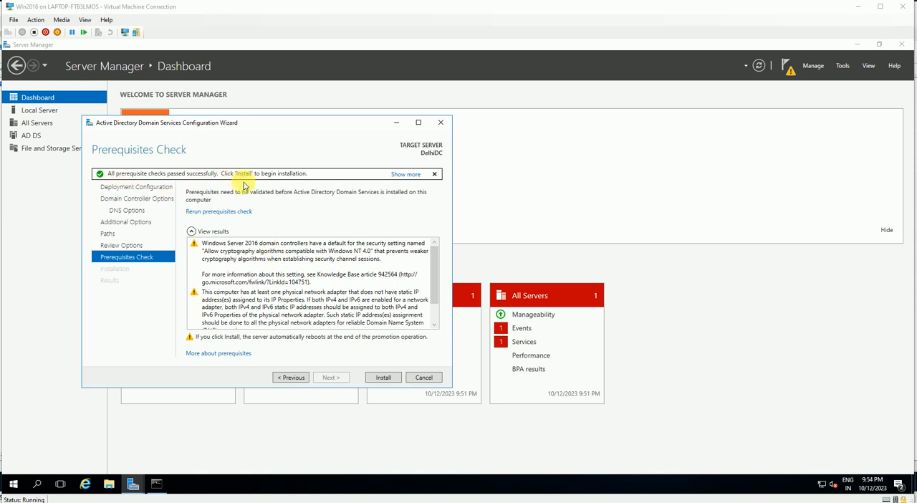
click(383, 377)
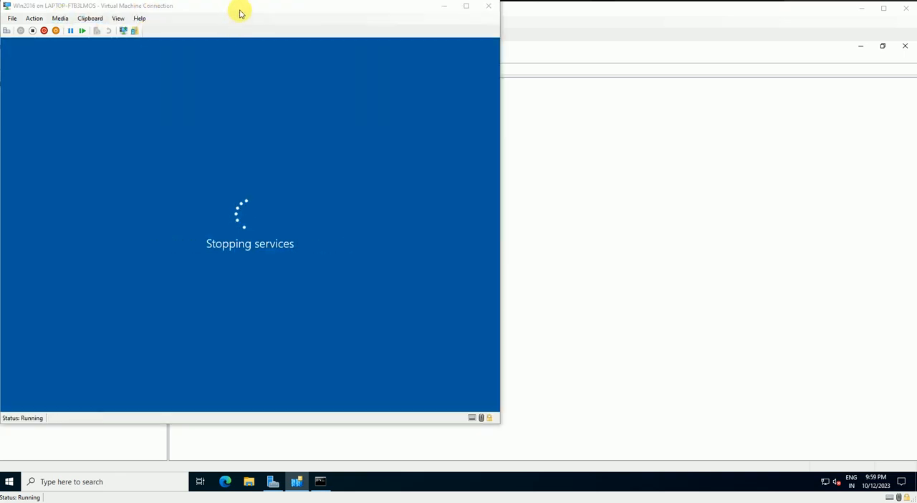
Return to the restarted Win2016 virtual machine and close Server Manager
drag(240, 10, 262, 22)
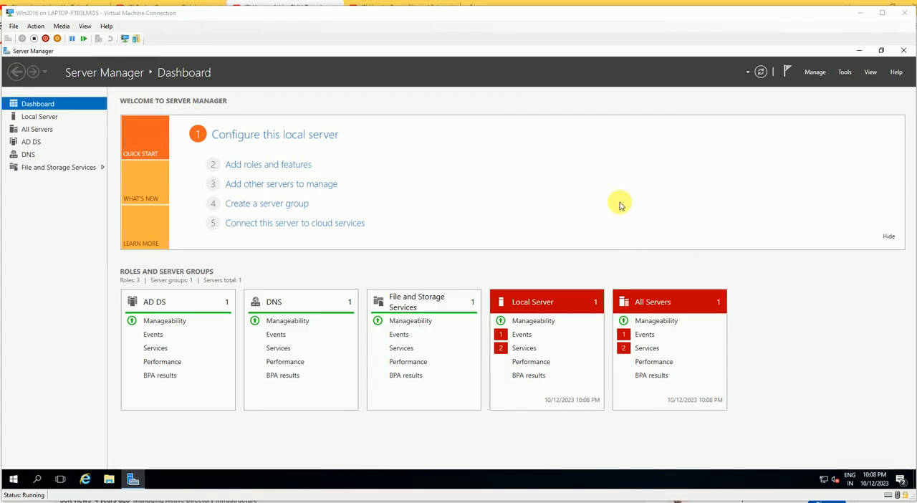
click(904, 53)
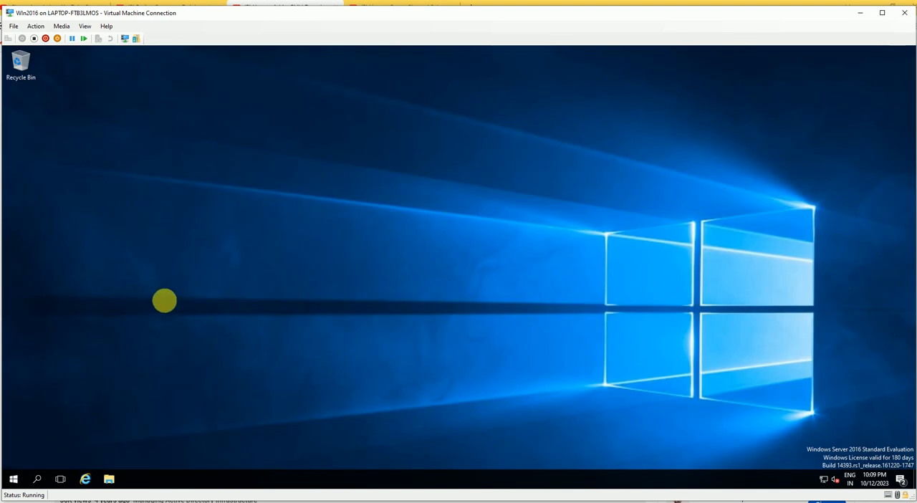
Try to find the Active Directory tools by searching Windows for "active", and dismiss the search
key(super)
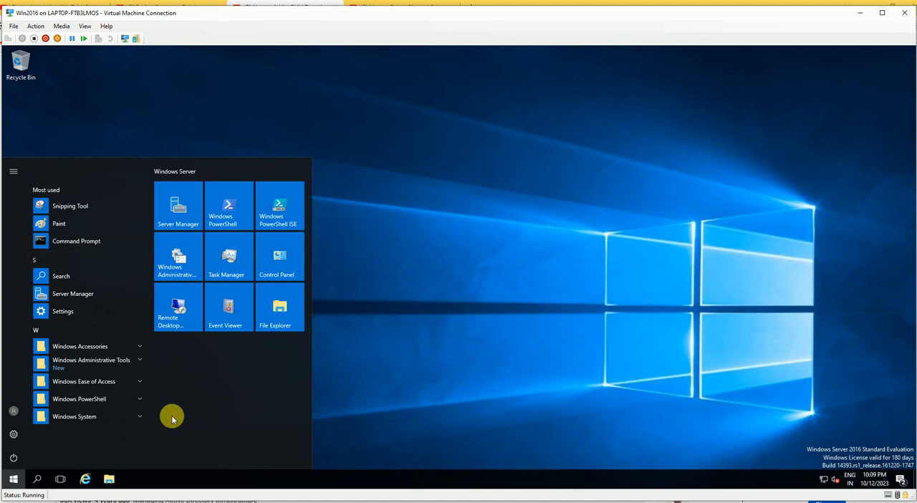
text(ct)
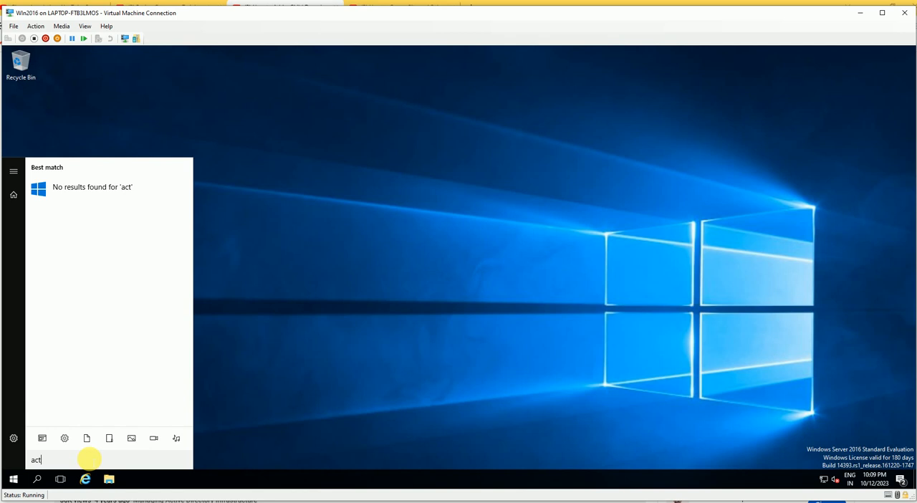
key(BackSpace)
key(BackSpace)
key(BackSpace)
key(BackSpace)
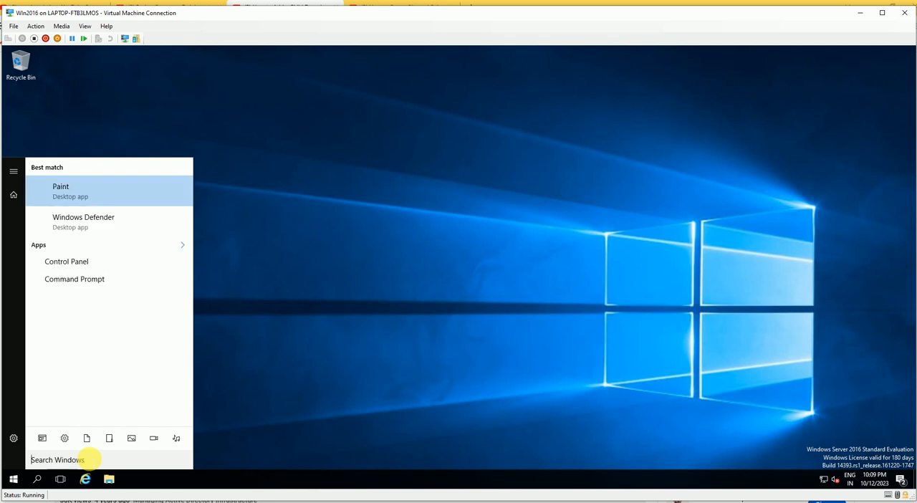
text(active)
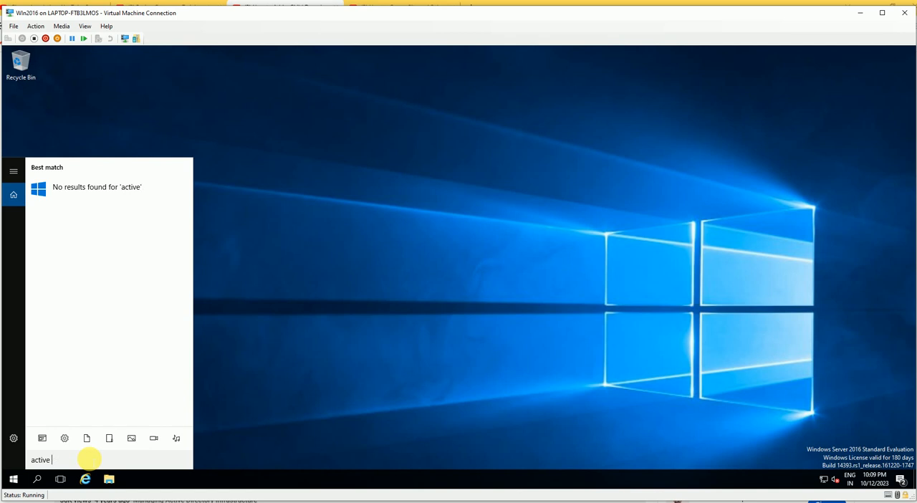
key(BackSpace)
key(BackSpace)
key(BackSpace)
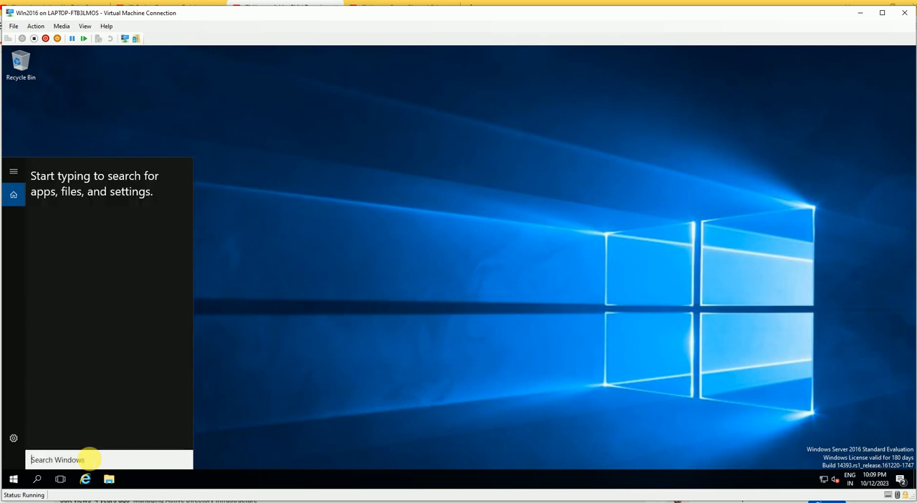
click(240, 308)
Open Active Directory Users and Computers from the Windows administrative tools and maximize its window
click(11, 480)
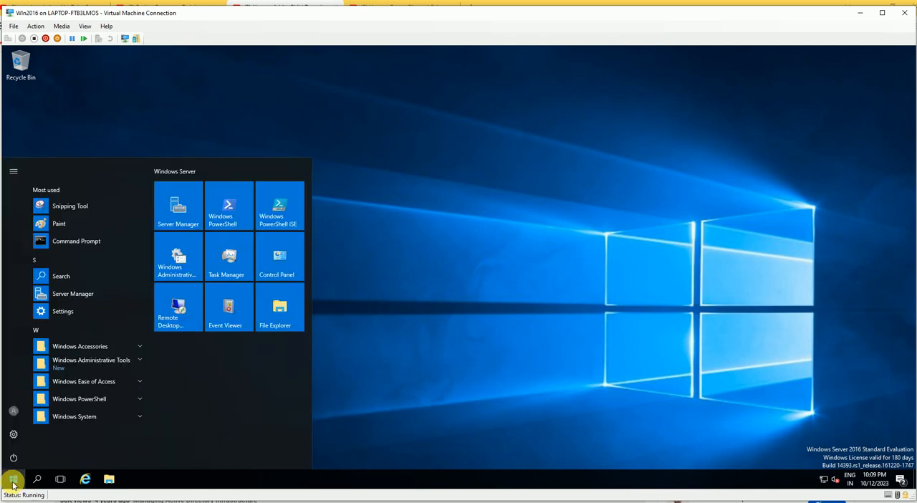
click(111, 367)
scroll(129, 322, down, 2)
scroll(145, 328, down, 1)
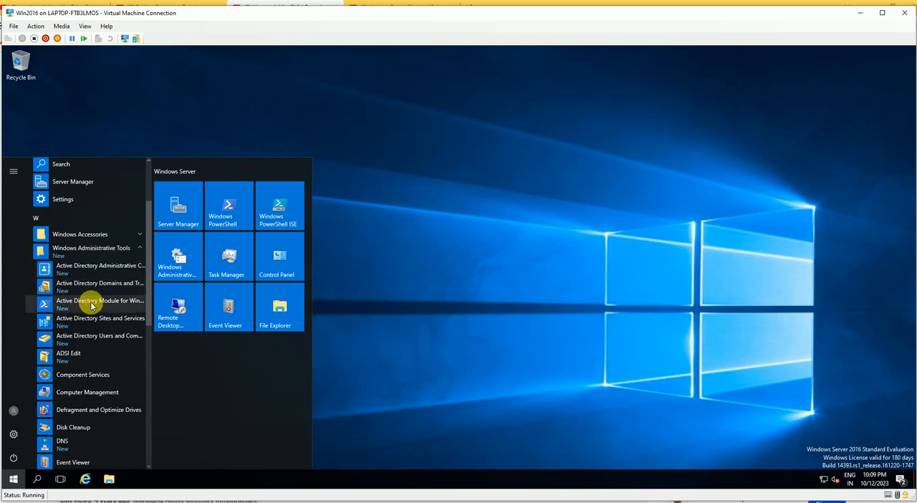
click(95, 339)
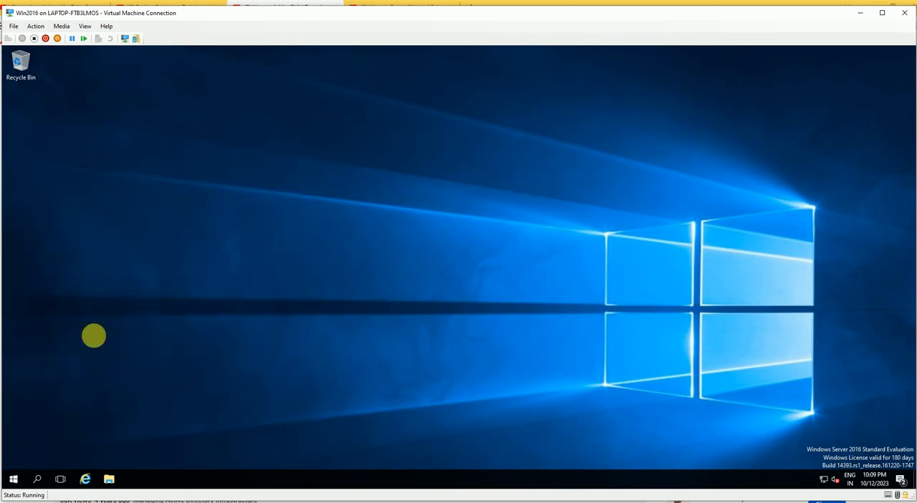
right_click(144, 225)
click(143, 236)
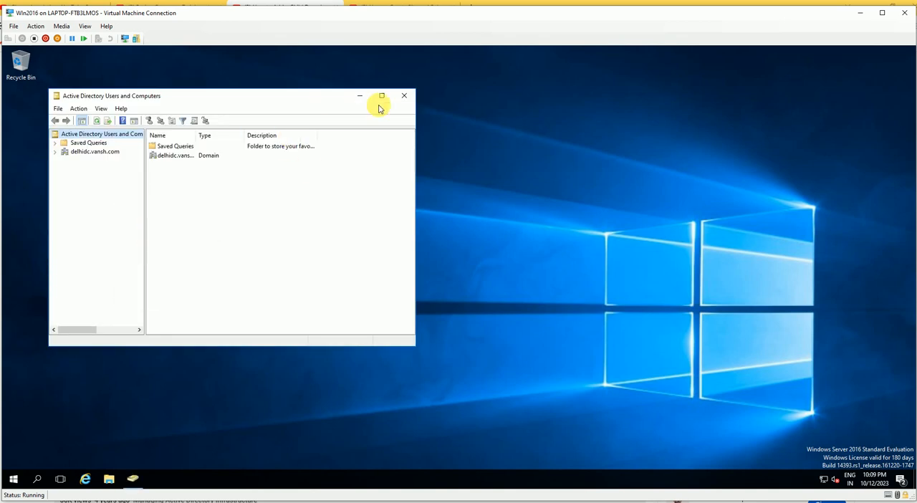
click(381, 98)
Expand the delhidc.vansh.com domain and view the contents of its Users container
click(38, 106)
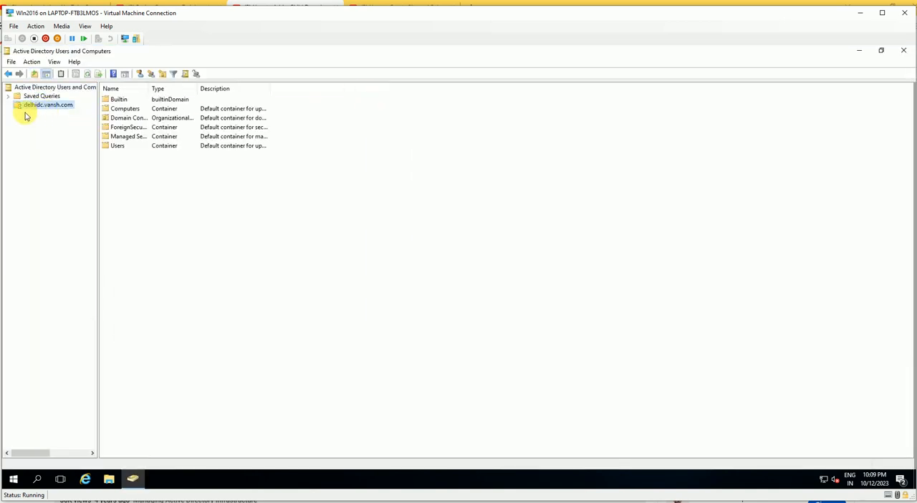
click(8, 104)
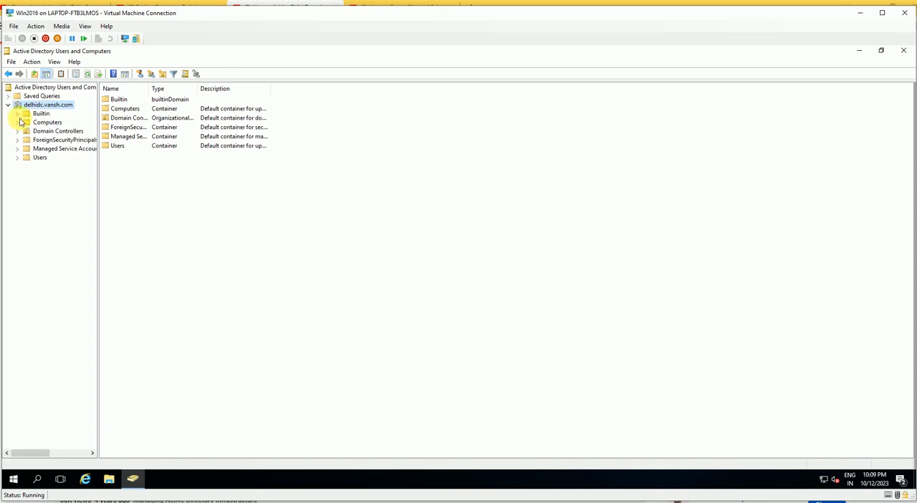
click(38, 157)
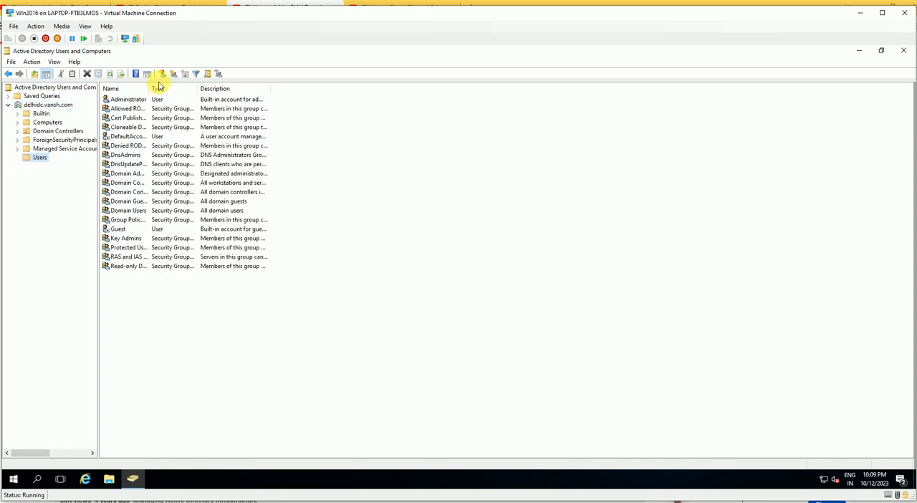
Widen the Name column of the Users list and look through the actions available for the delhidc.vansh.com domain
drag(150, 88, 214, 88)
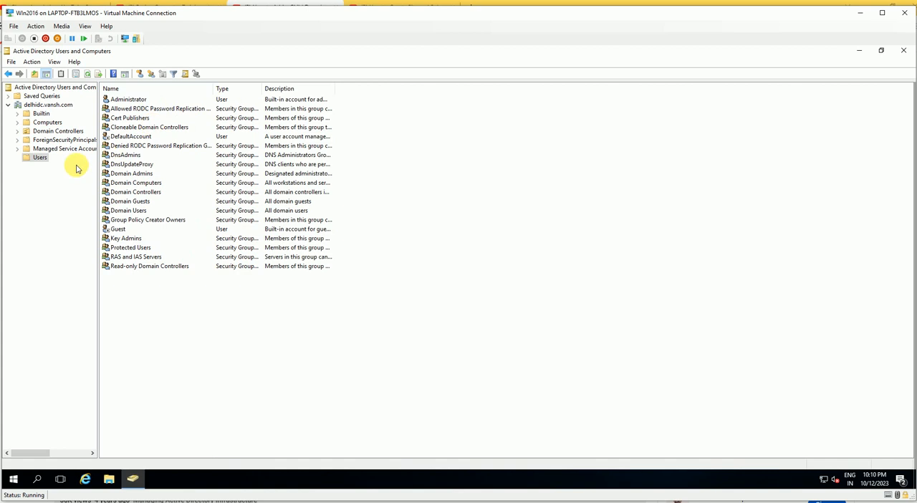
click(44, 106)
right_click(44, 105)
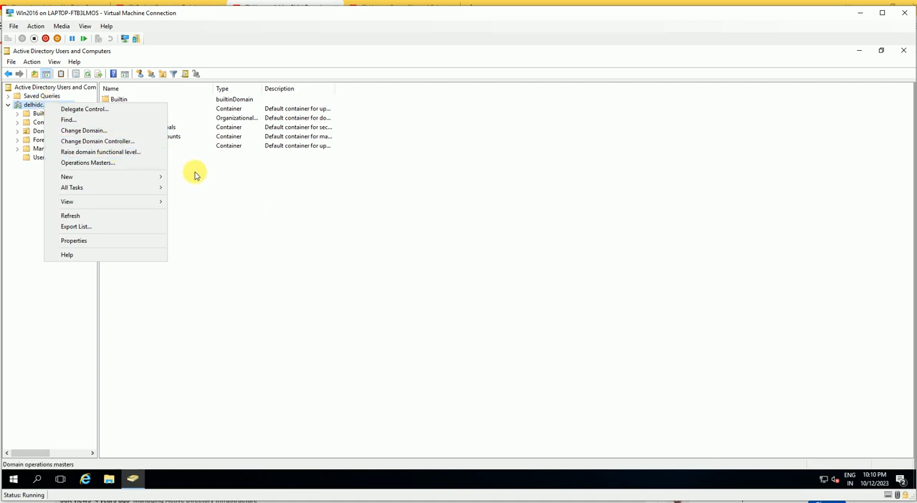
click(253, 192)
click(40, 157)
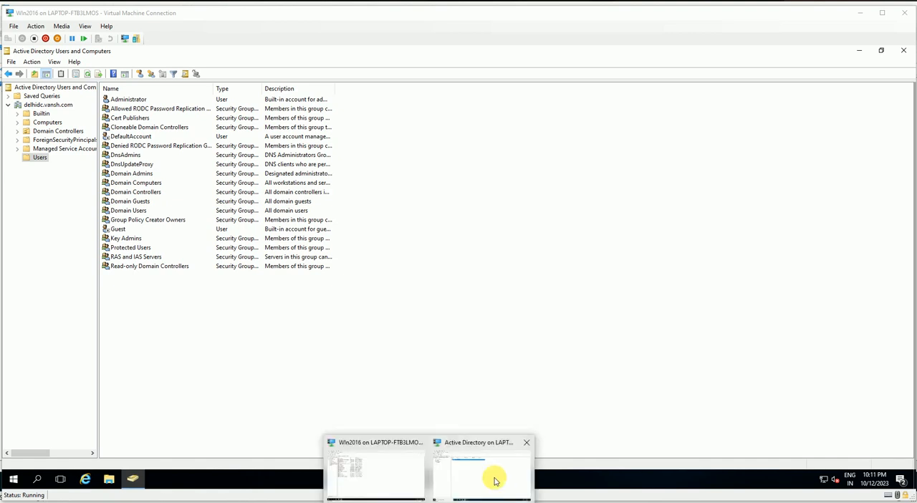
Switch to the Active Directory virtual machine and expand the Delhi_Priamry site's Servers folder in Active Directory Sites and Services
click(494, 477)
click(283, 240)
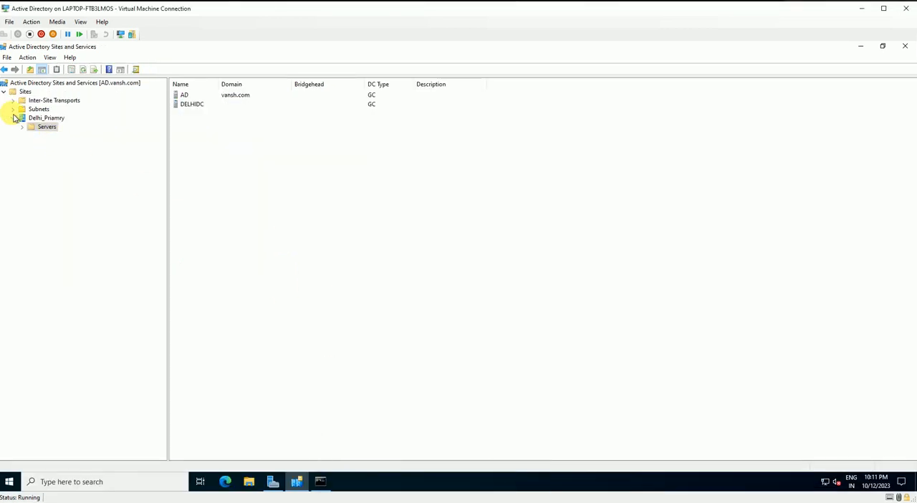
click(40, 118)
click(14, 118)
click(13, 117)
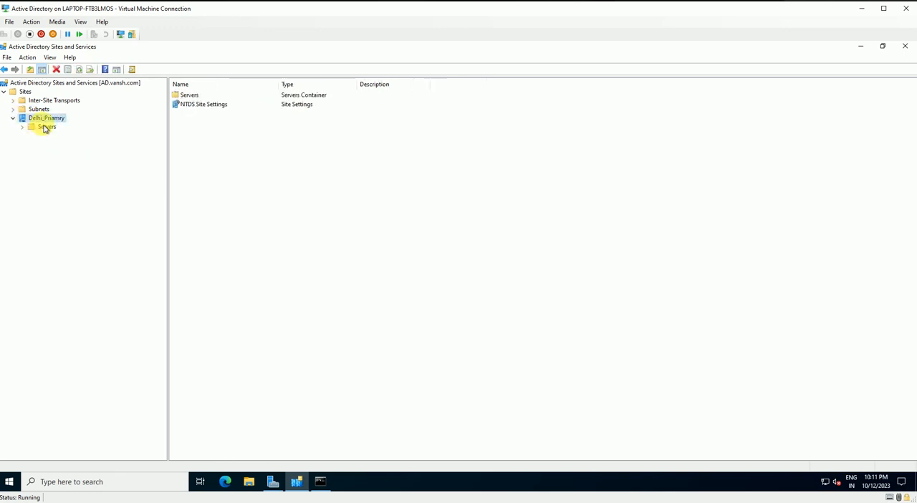
click(43, 126)
click(23, 128)
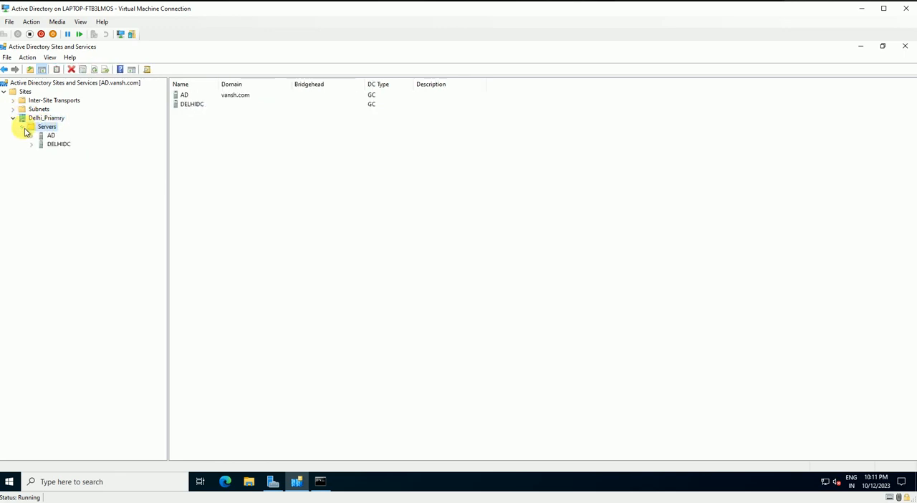
Expand the DELHIDC server, view its NTDS Settings connections, and look at the server's available actions
click(59, 144)
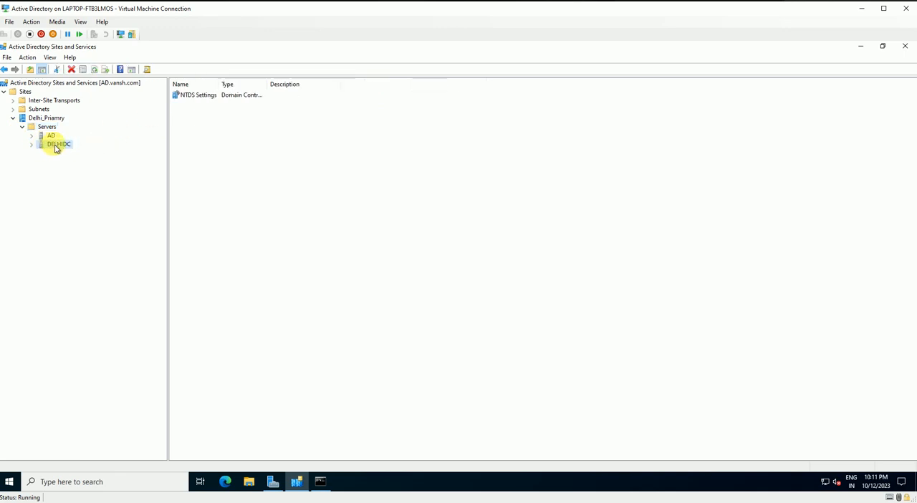
click(31, 144)
click(67, 153)
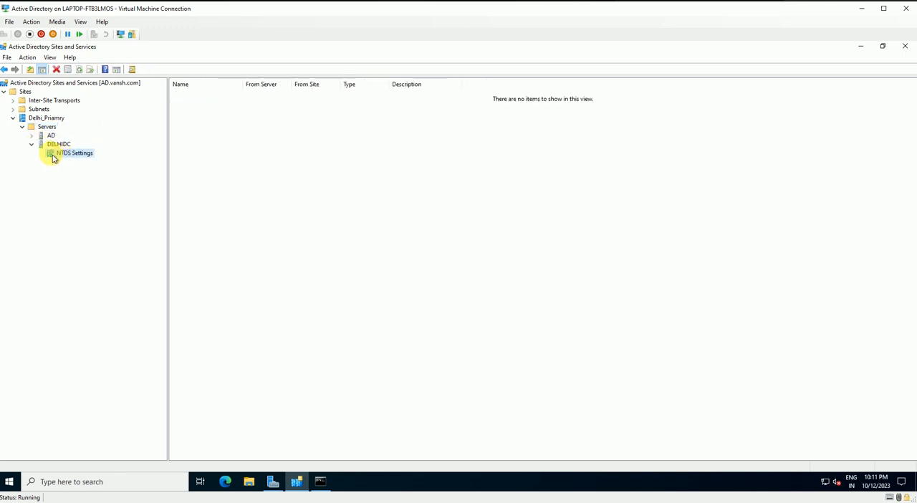
click(58, 146)
right_click(57, 144)
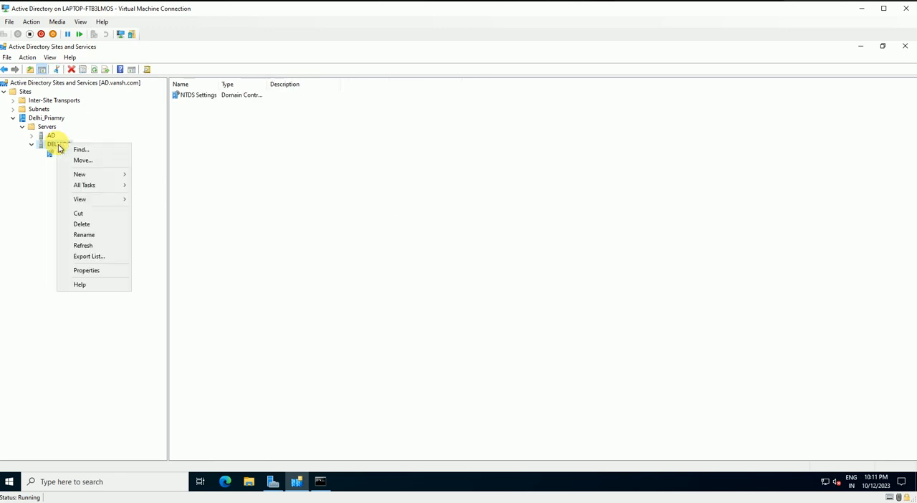
Try to replicate the configuration from and to the DELHIDC domain controller through its NTDS Settings
right_click(66, 157)
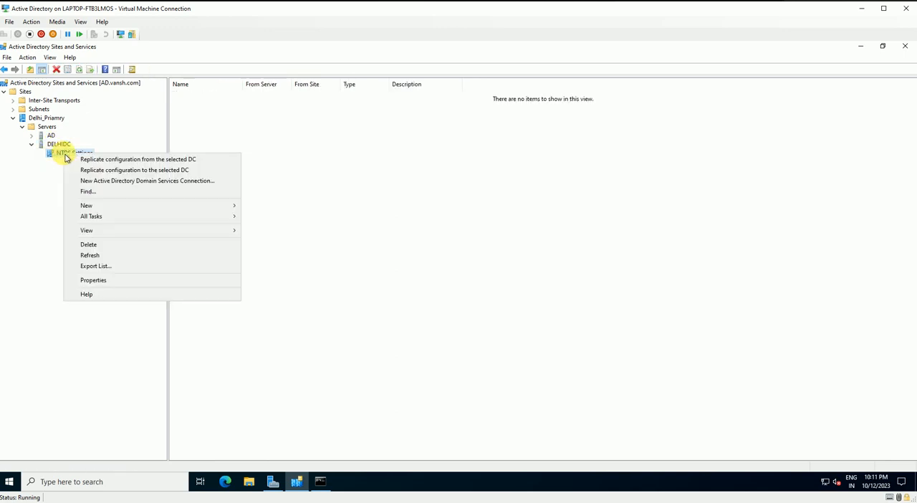
click(123, 161)
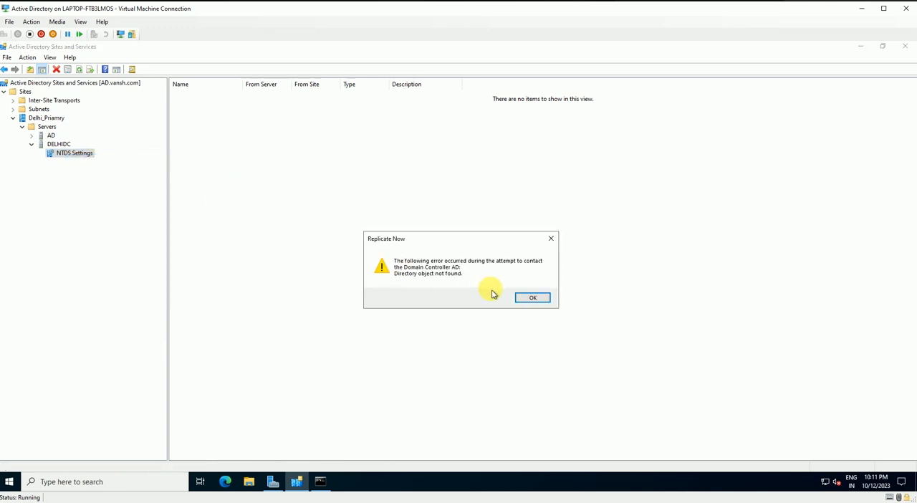
click(538, 302)
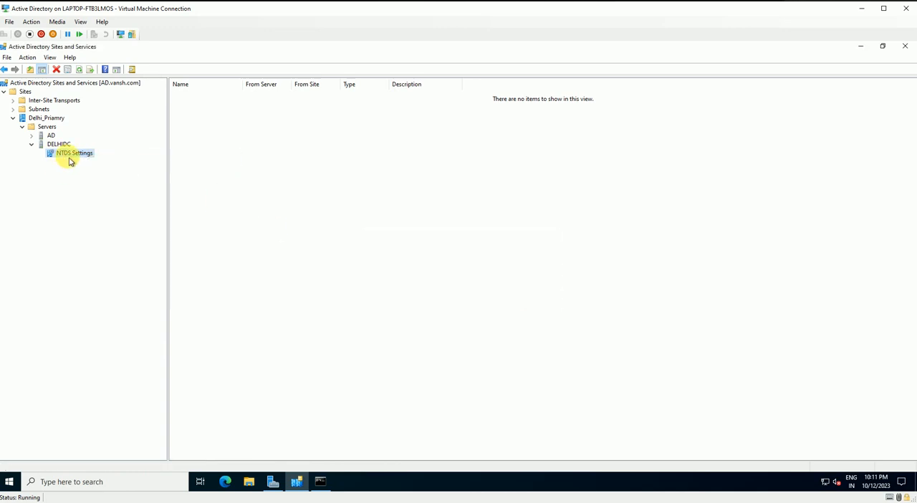
right_click(69, 153)
click(101, 174)
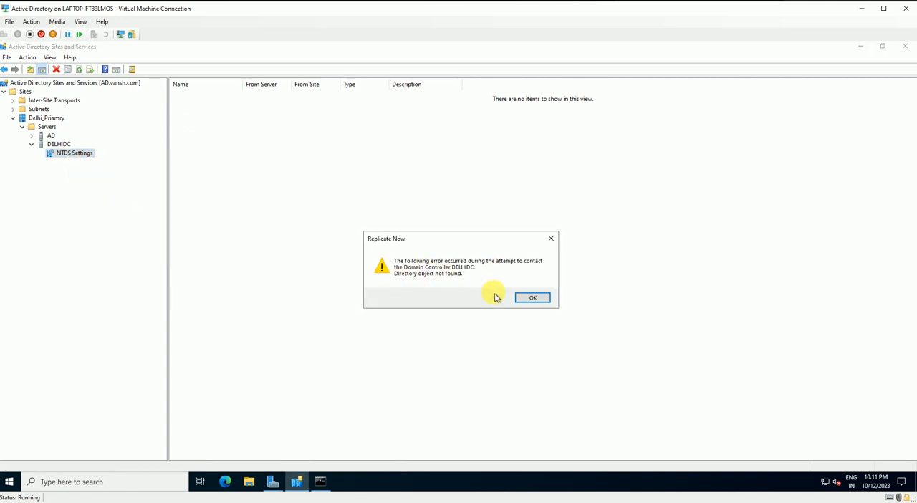
click(528, 300)
Check the NTDS Settings entries beneath the AD and DELHIDC servers and collapse both servers
click(58, 144)
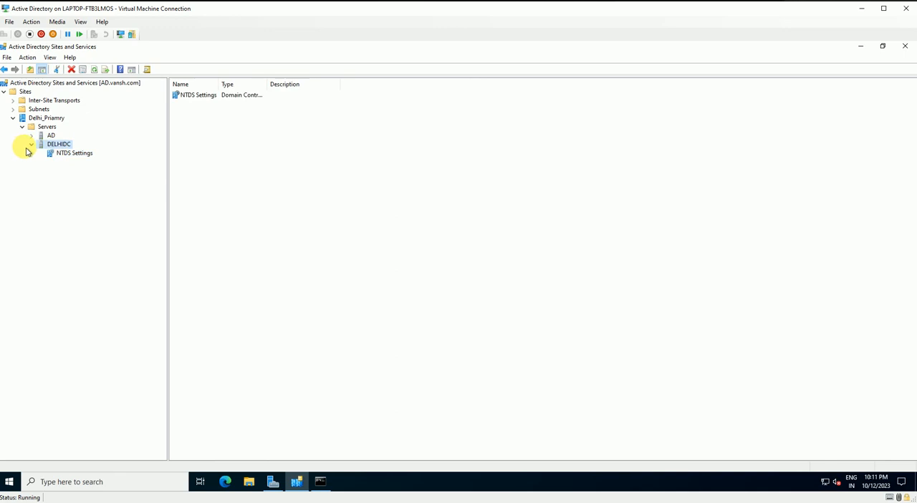
click(30, 144)
click(30, 135)
click(63, 144)
click(55, 153)
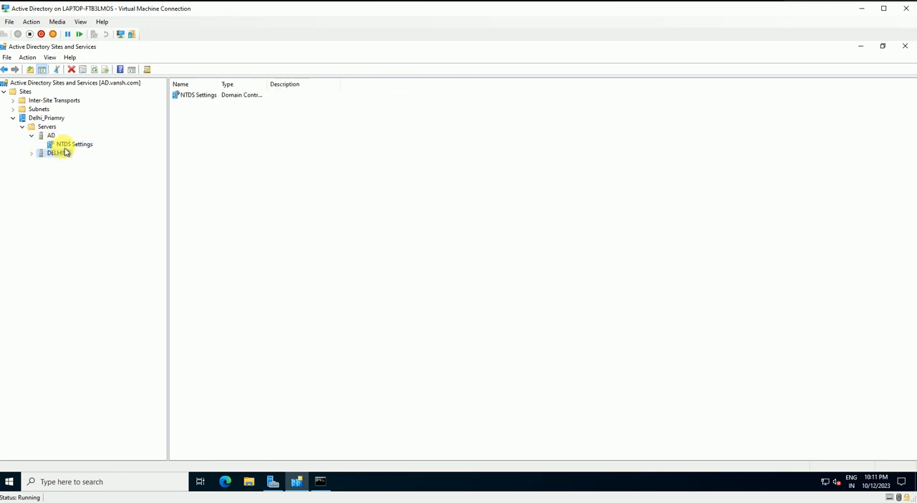
click(31, 136)
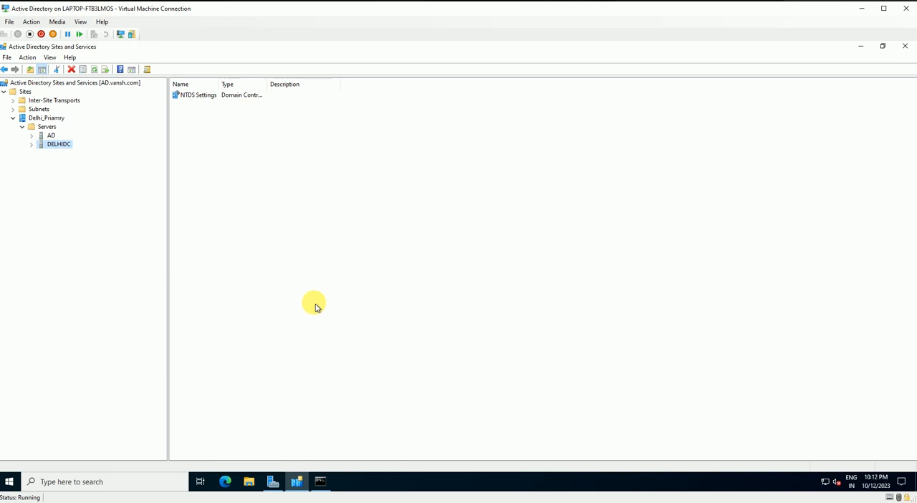
Search Windows for "dn" and open DNS Manager on the Active Directory virtual machine
key(super)
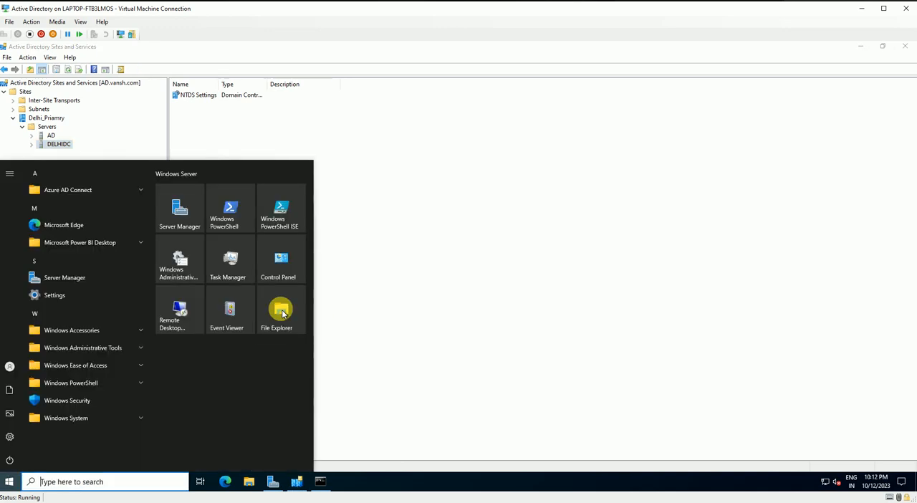
text(dns)
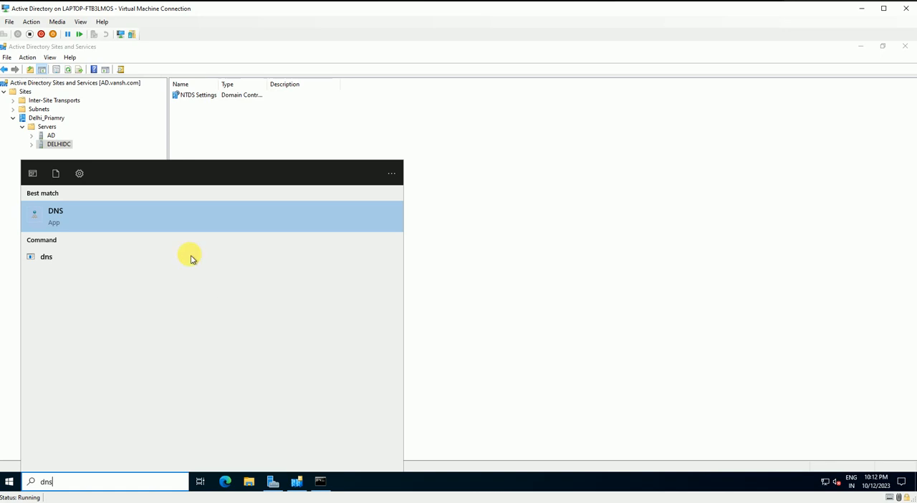
click(124, 216)
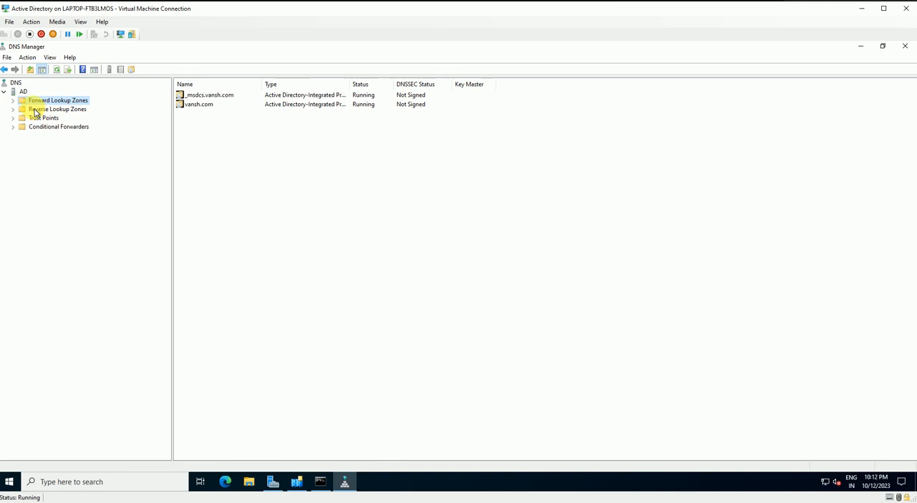
Expand the forward lookup zones and view the records and subfolders of the vansh.com zone
click(12, 100)
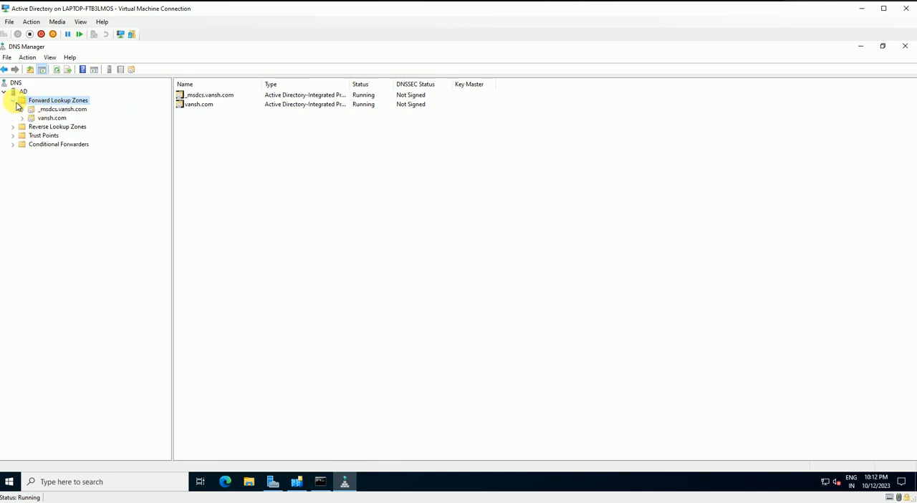
click(47, 119)
click(22, 118)
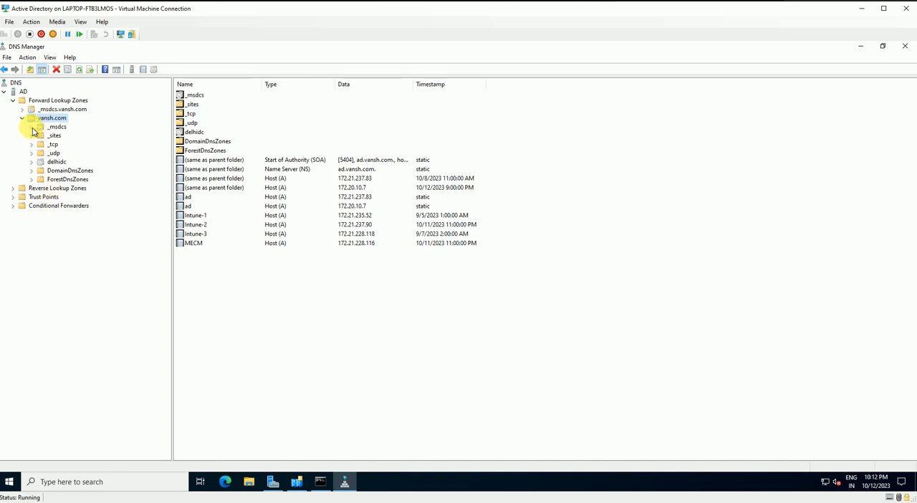
click(22, 119)
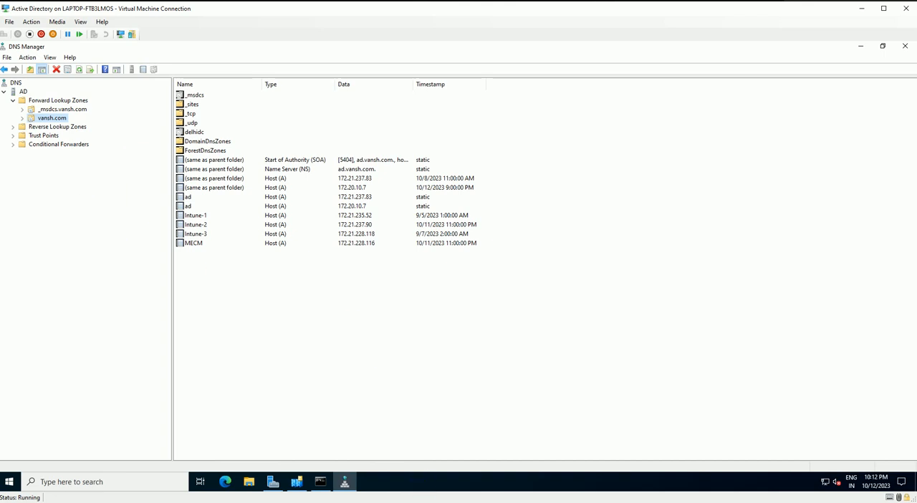
Switch to the Win2016 virtual machine and try to open DNS Manager by searching Windows for "dns"
mouse_move(422, 486)
click(383, 476)
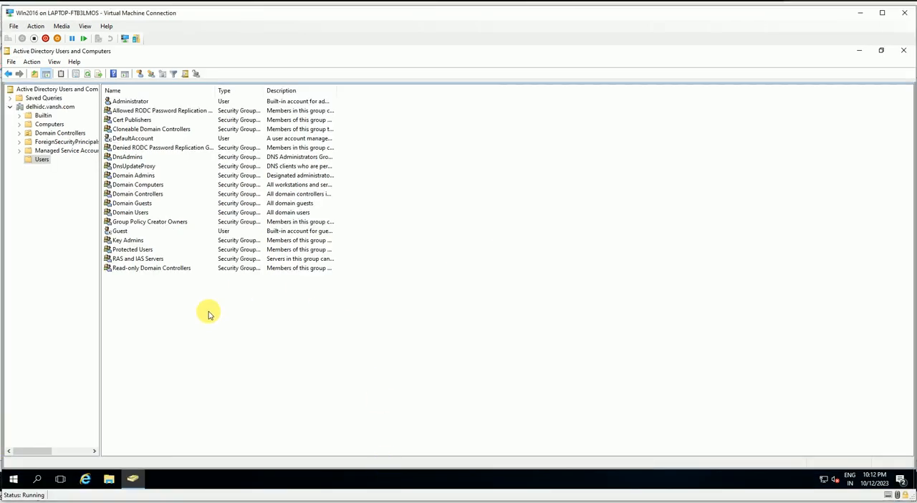
key(super)
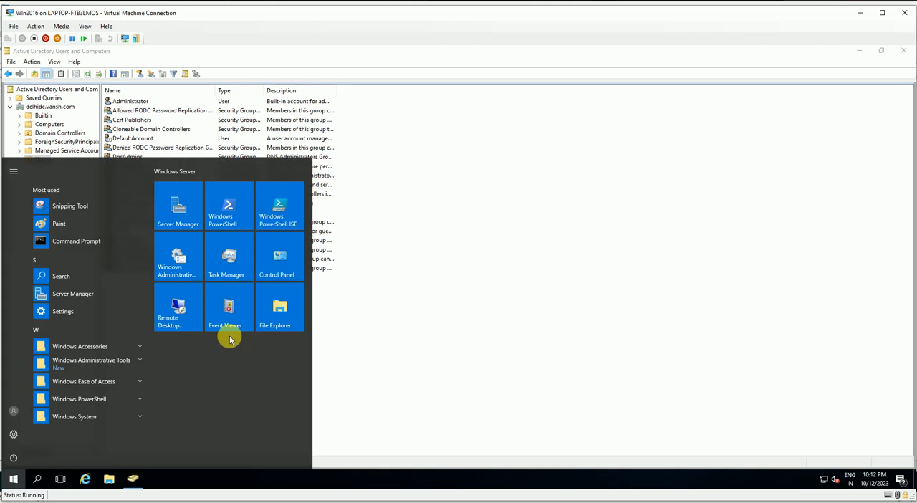
text(dsn)
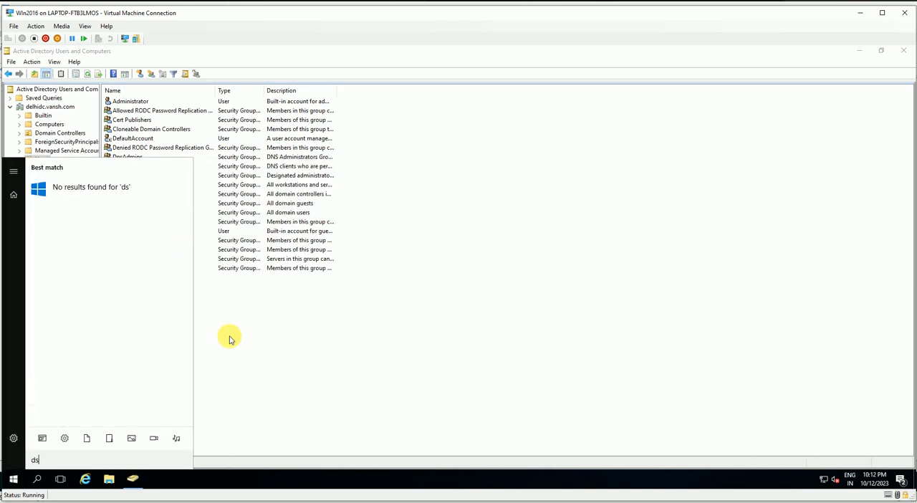
key(BackSpace)
text(ns)
click(91, 198)
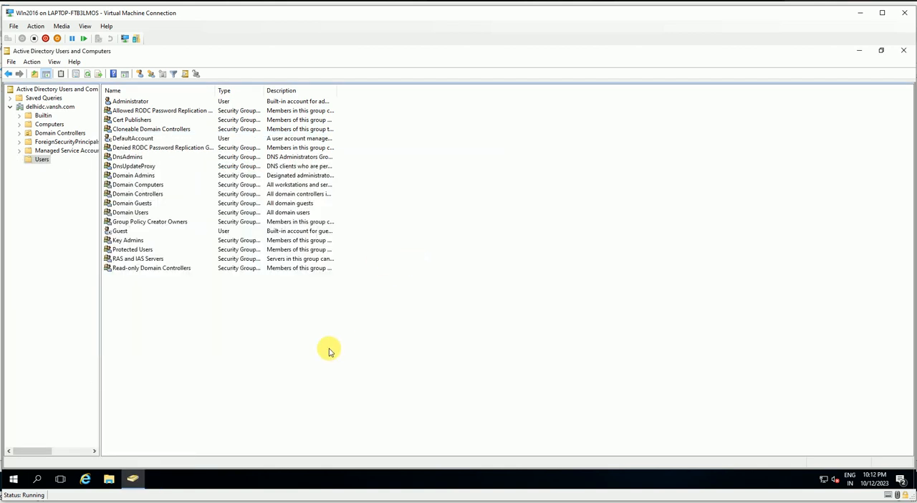
right_click(330, 350)
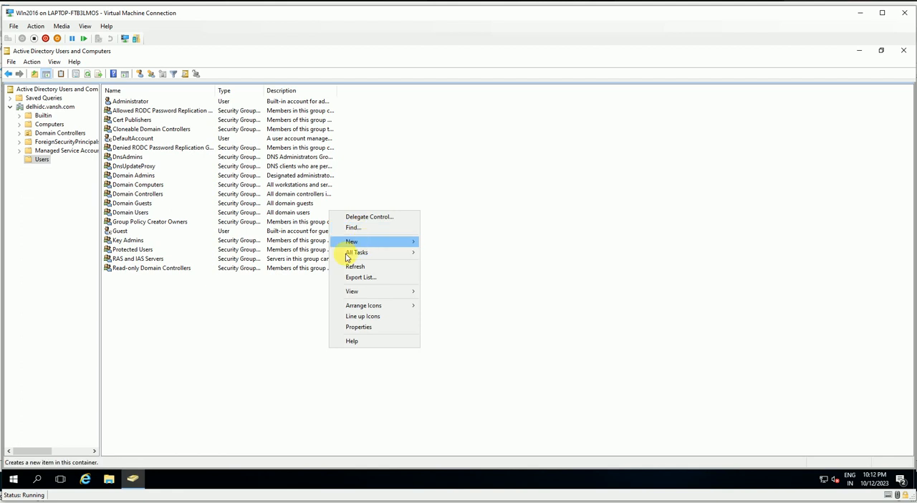
click(224, 385)
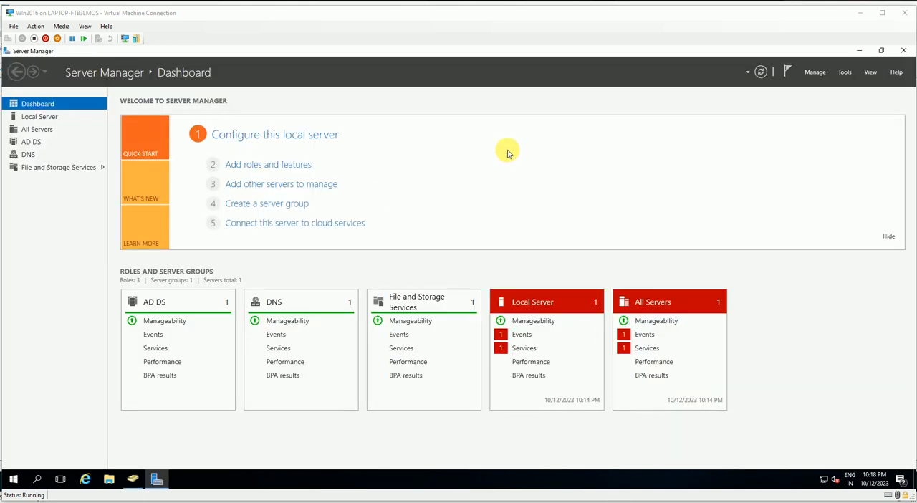
Open DNS Manager from the Server Manager tools and view the records of the delhidc.vansh.com forward lookup zone
click(845, 73)
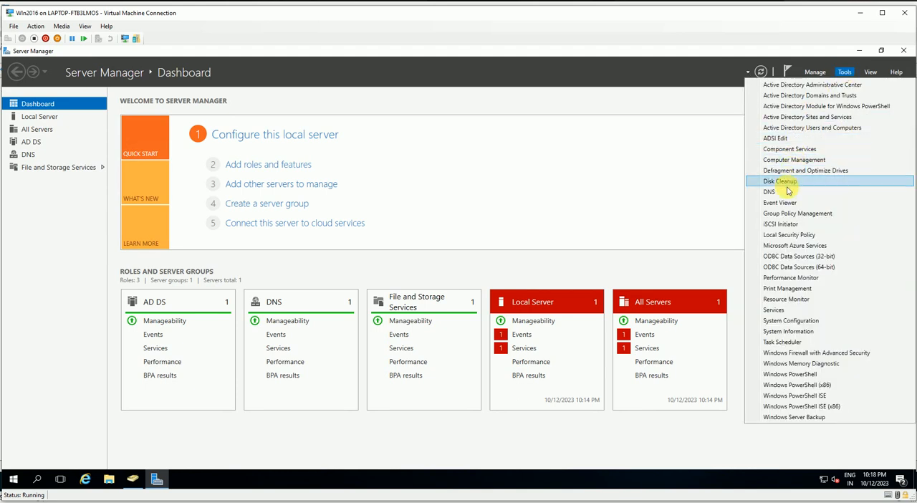
click(655, 197)
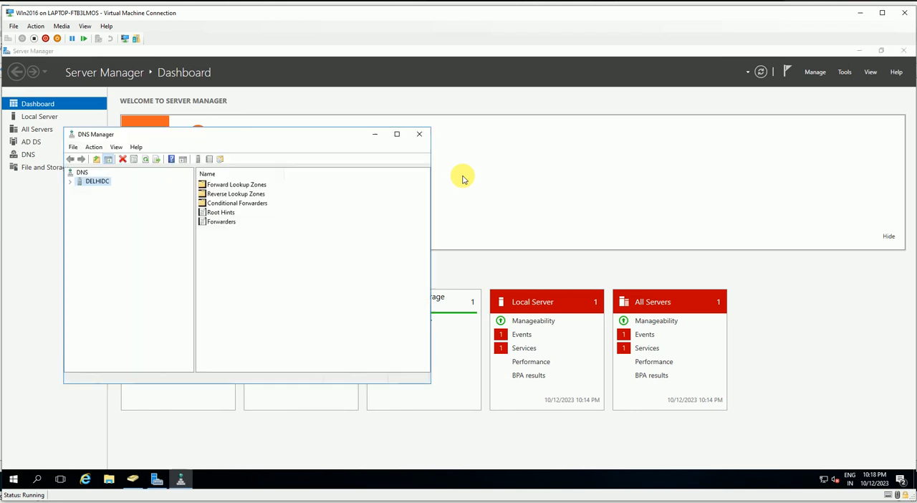
click(71, 182)
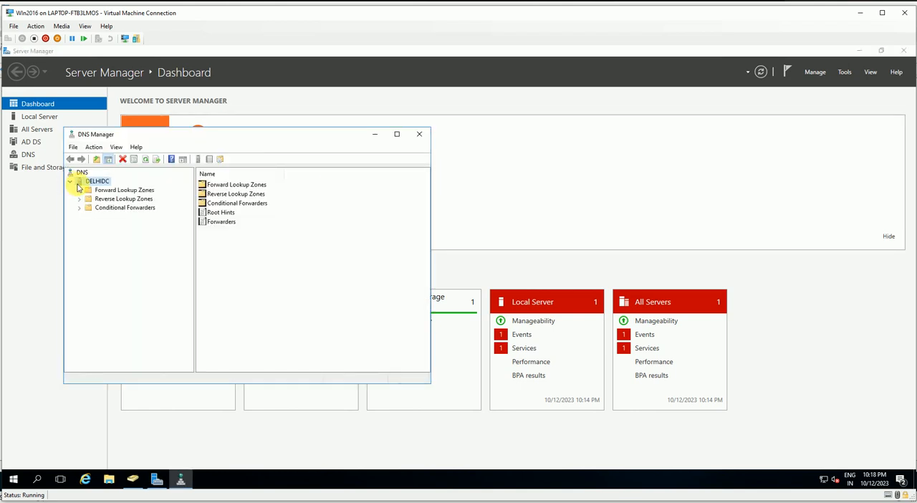
click(79, 191)
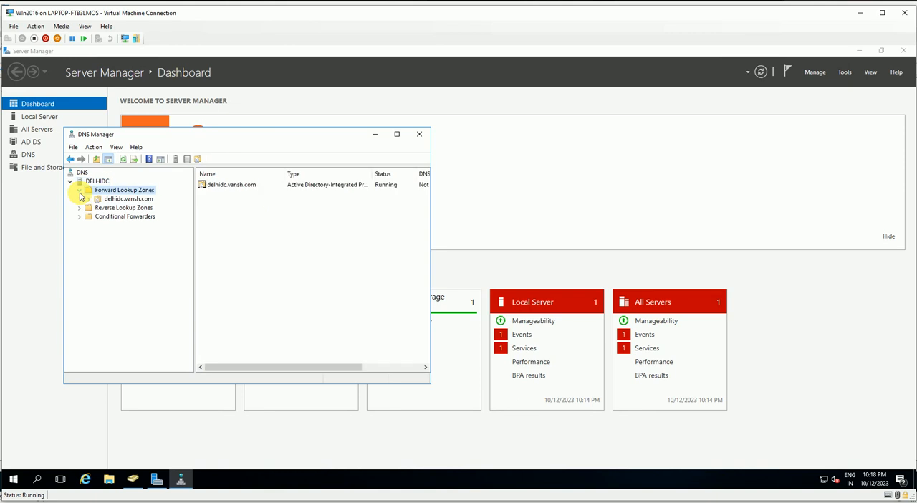
click(104, 199)
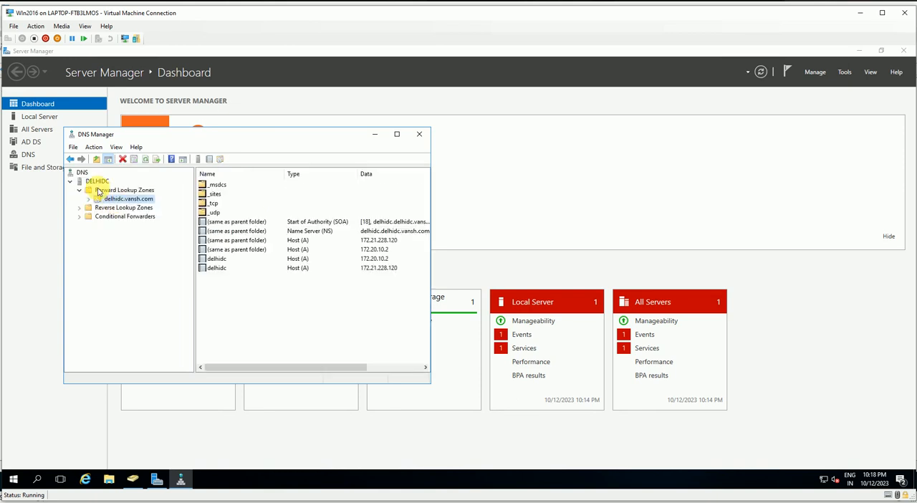
Start a new conditional forwarder on DELHIDC, enter "va" as the DNS domain and open an empty master server IP address entry
double_click(99, 190)
click(98, 181)
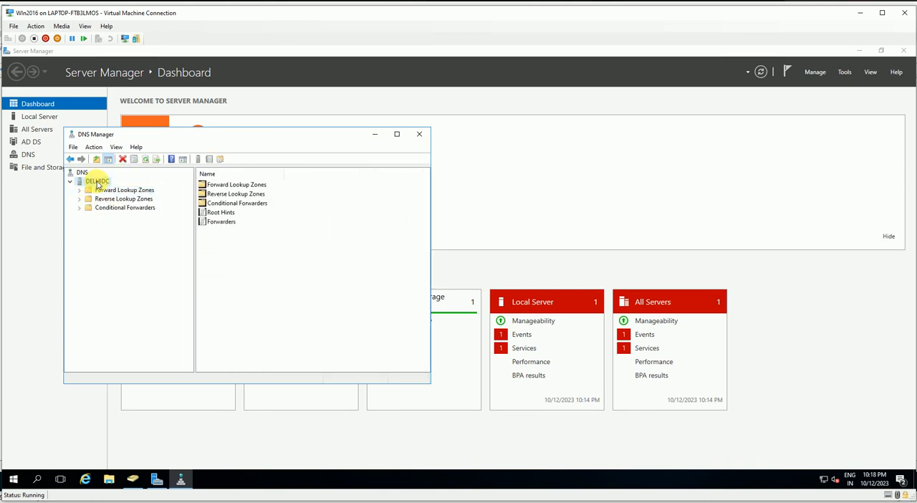
right_click(98, 184)
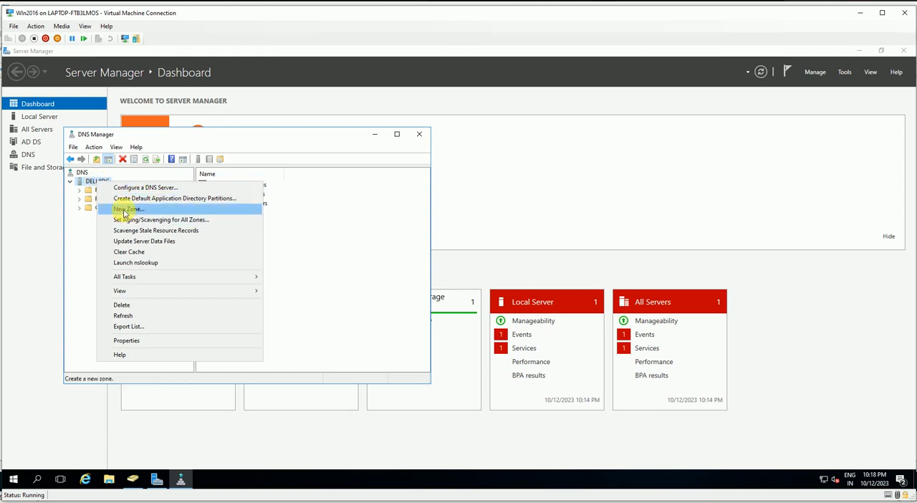
click(81, 215)
click(108, 208)
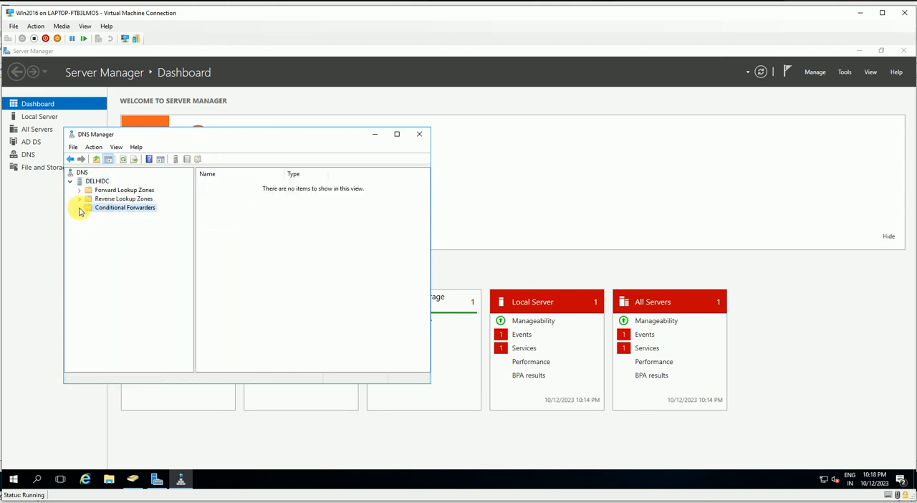
right_click(124, 214)
click(163, 219)
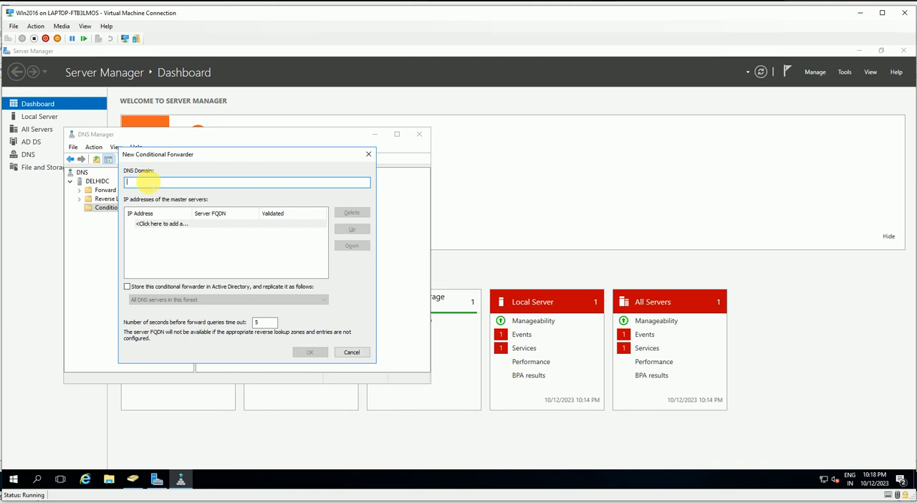
text(va)
click(153, 223)
drag(242, 224, 103, 224)
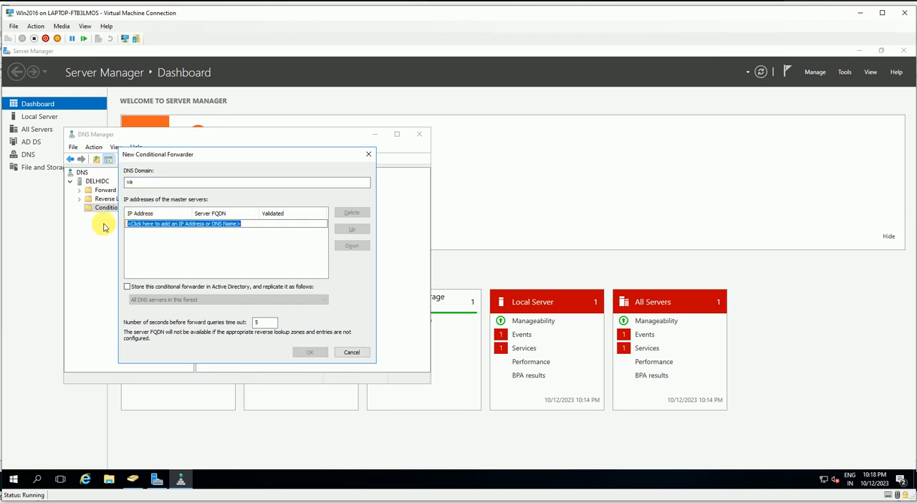
key(BackSpace)
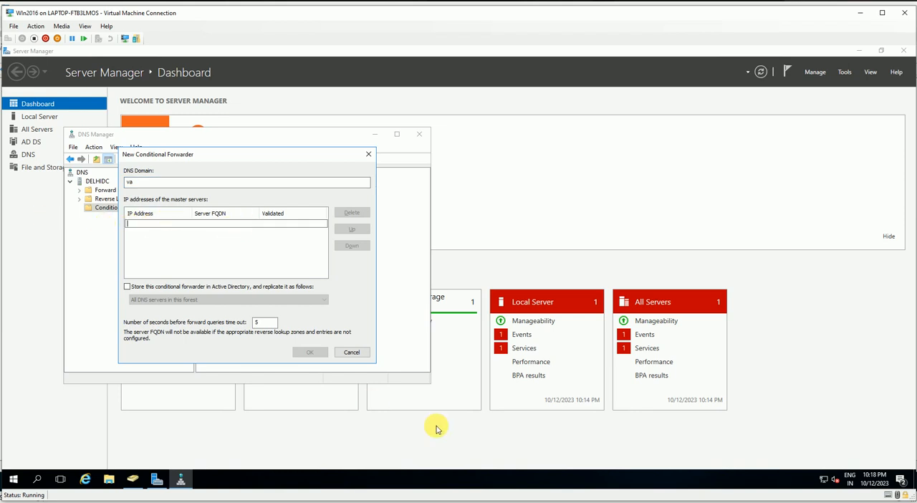
Switch to the Active Directory virtual machine and run ipconfig in a new command prompt to look up its IPv4 address
mouse_move(429, 501)
click(460, 483)
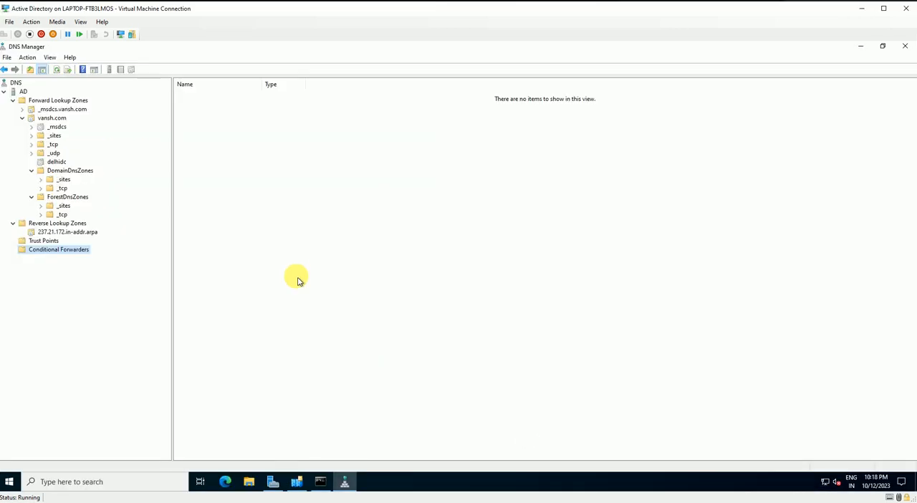
key(super+r)
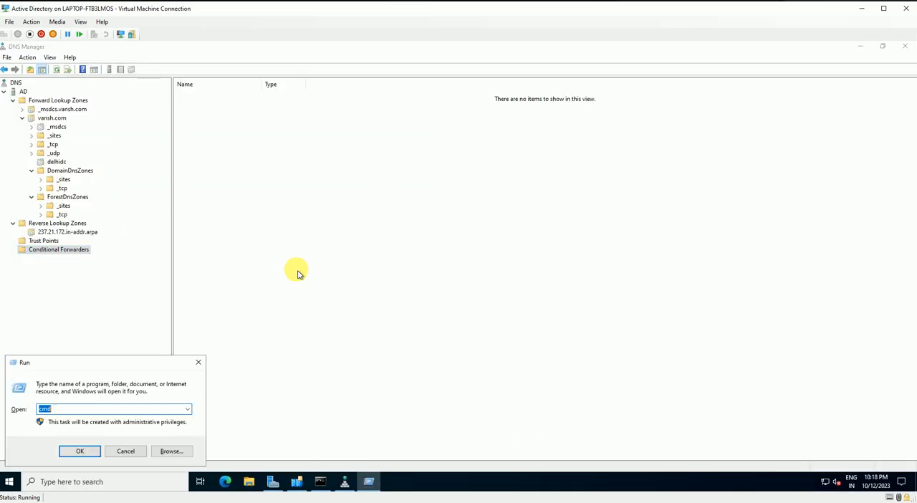
key(Return)
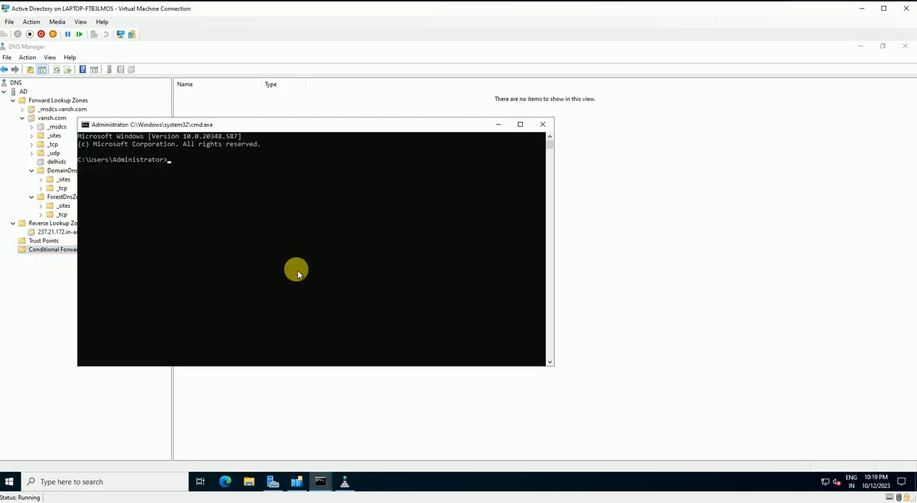
text(ipconfig)
key(Return)
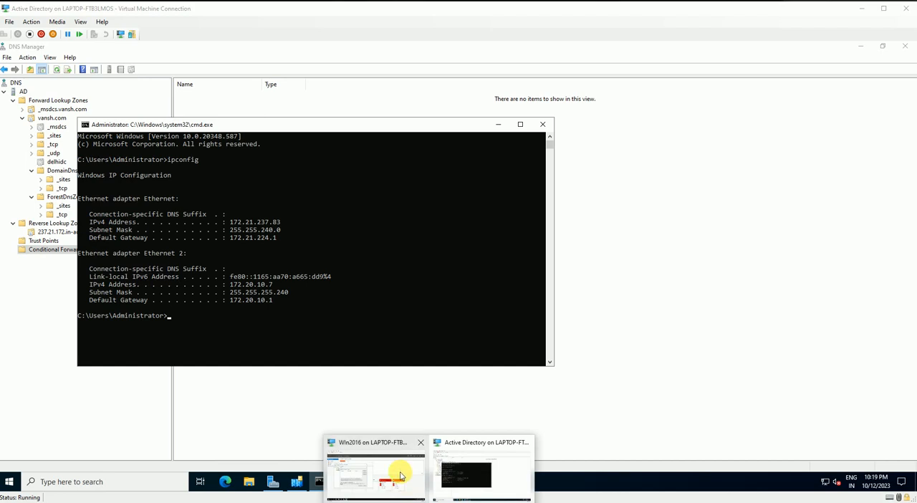
Return to the Win2016 virtual machine and enter 172.21.237.83 as the forwarder's master server, rechecking the address on the Active Directory machine
click(402, 475)
text(172.21.237.)
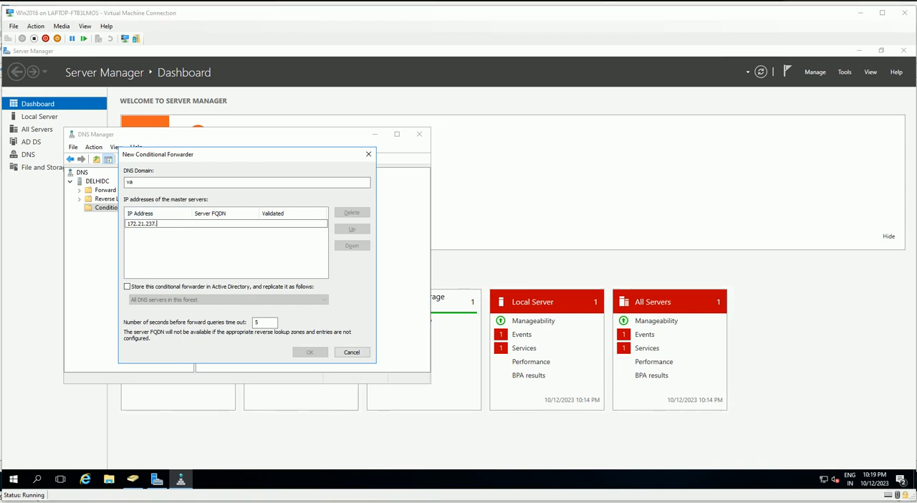
mouse_move(416, 501)
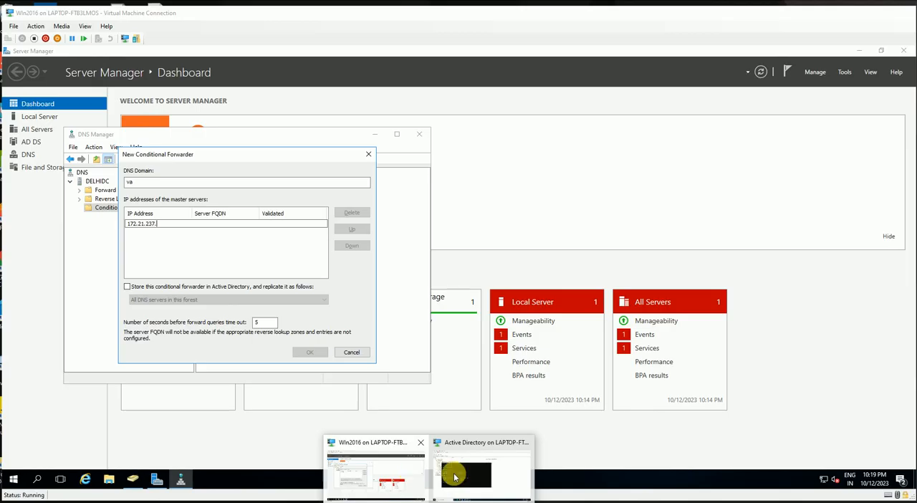
click(455, 475)
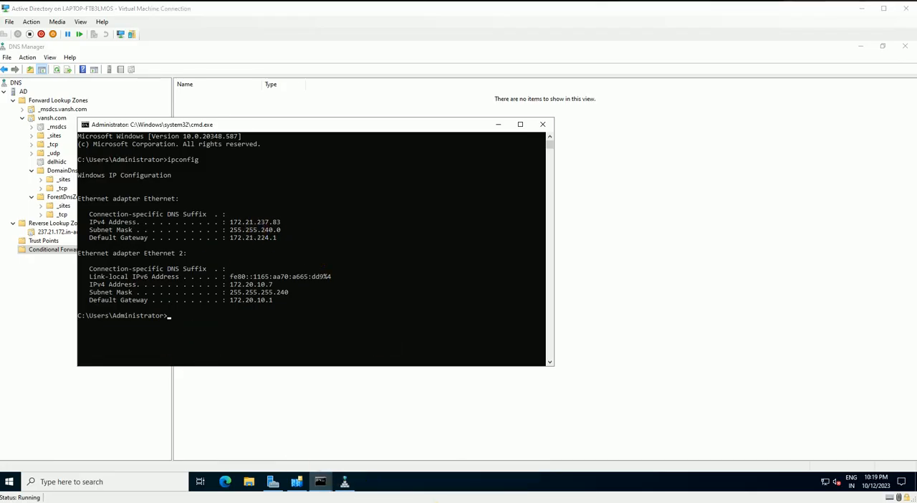
click(389, 475)
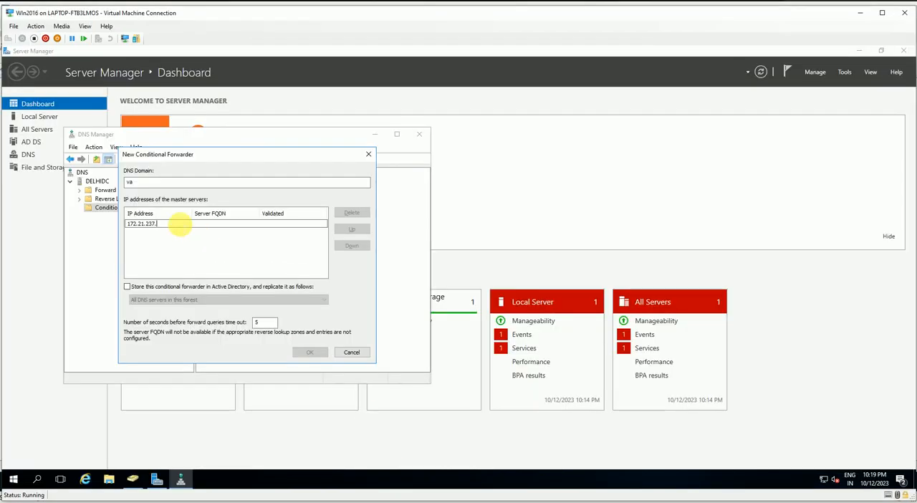
text(83)
Set the conditional forwarder's DNS domain to vansh.com and create the forwarder
click(172, 182)
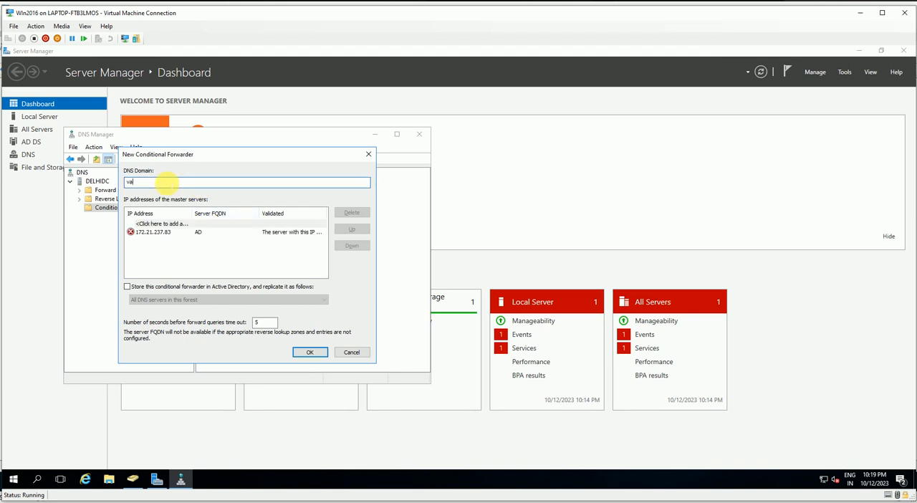
key(BackSpace)
text(vansh.com)
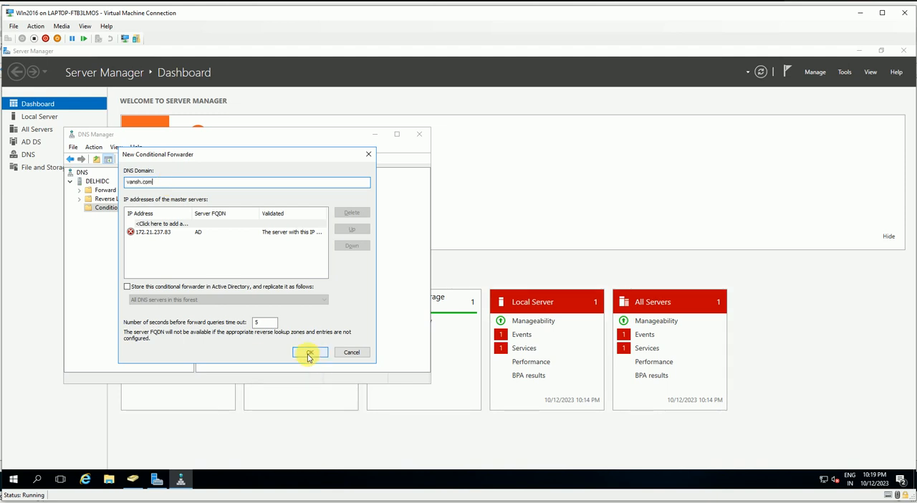
click(308, 352)
Expand DELHIDC's Conditional Forwarders and view the vansh.com entry, then collapse the folder
click(79, 207)
click(113, 217)
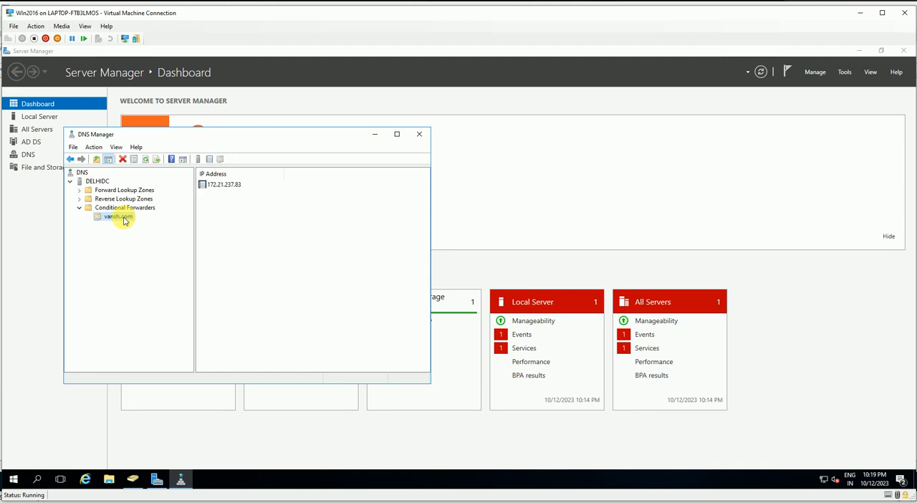
right_click(123, 217)
click(156, 247)
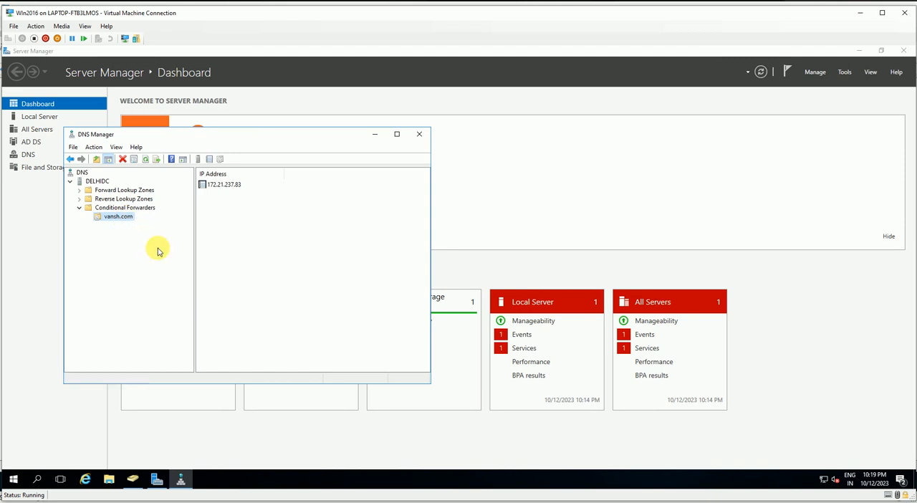
click(79, 207)
drag(251, 136, 242, 117)
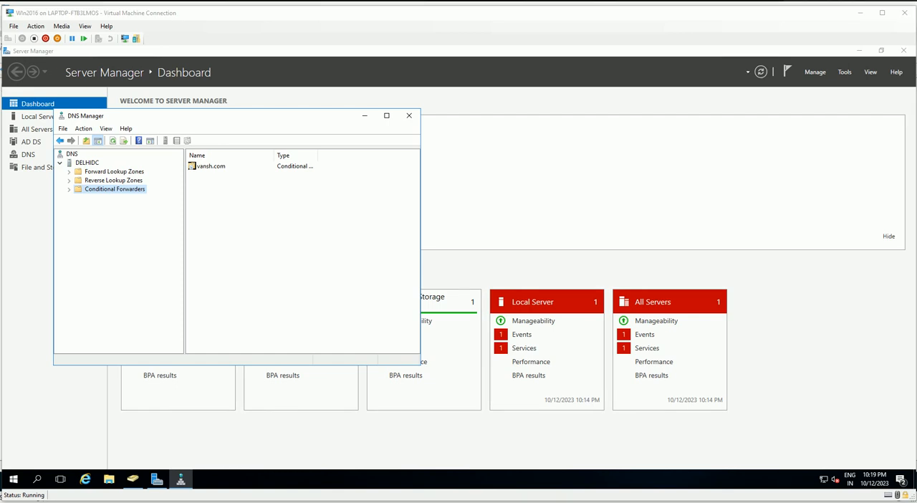
Switch to the Active Directory virtual machine, collapse the forward and reverse lookup zones, and refresh the AD server in DNS Manager
click(467, 464)
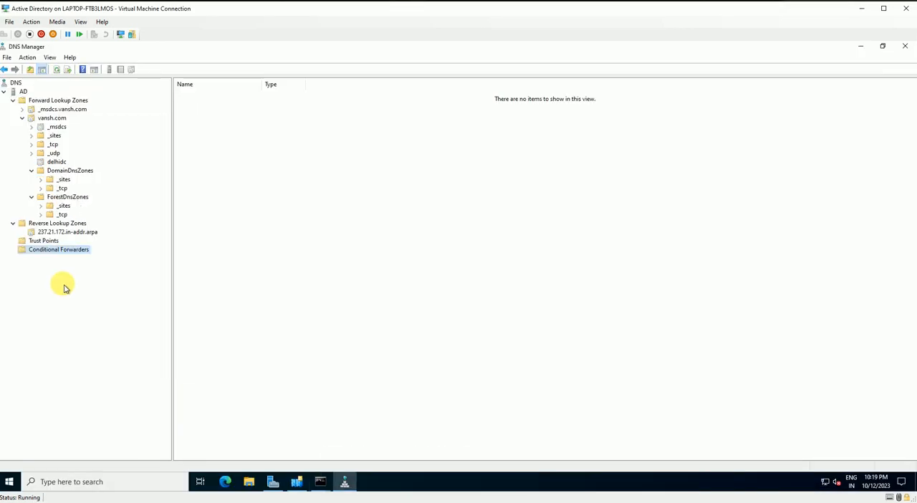
click(41, 285)
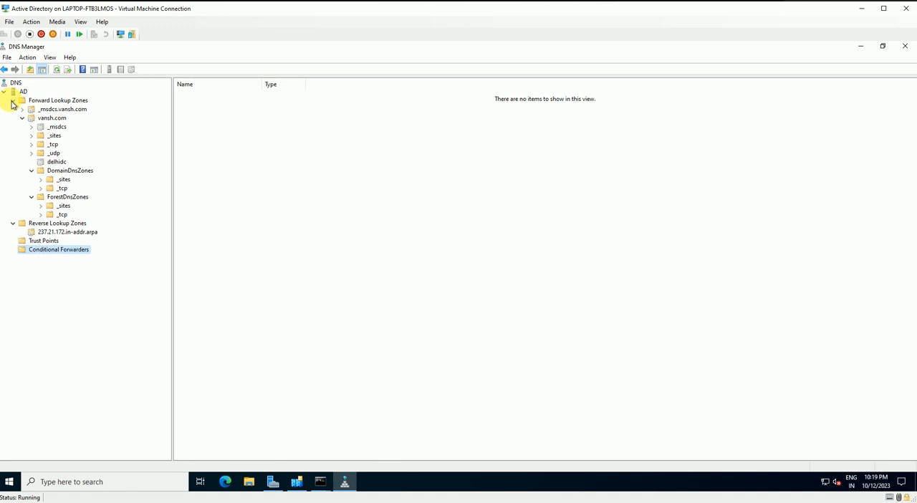
click(13, 101)
click(13, 110)
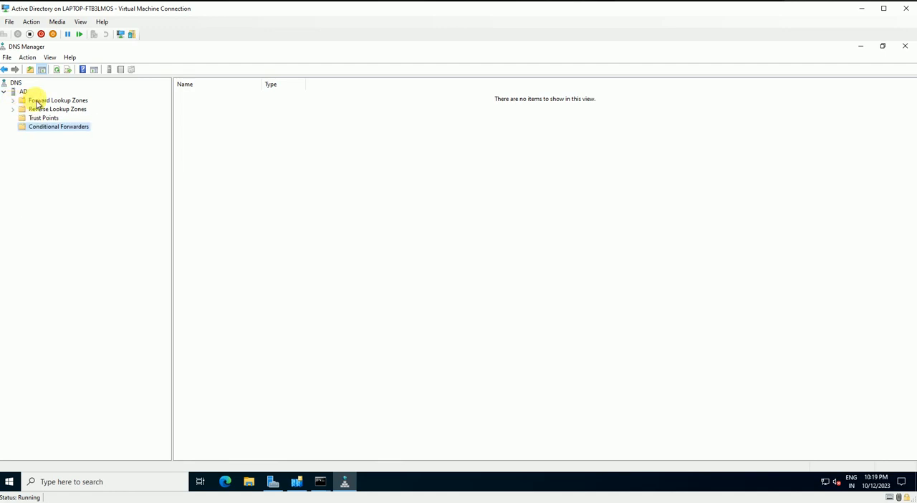
click(24, 93)
right_click(23, 92)
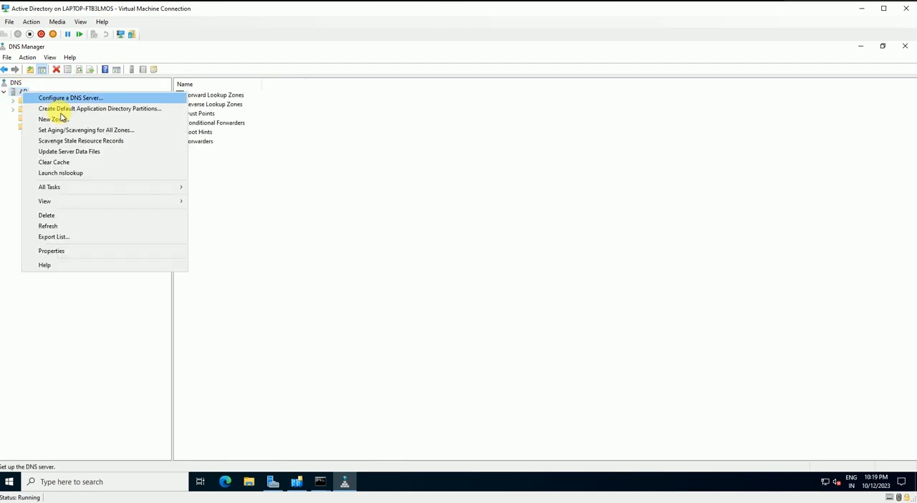
click(67, 228)
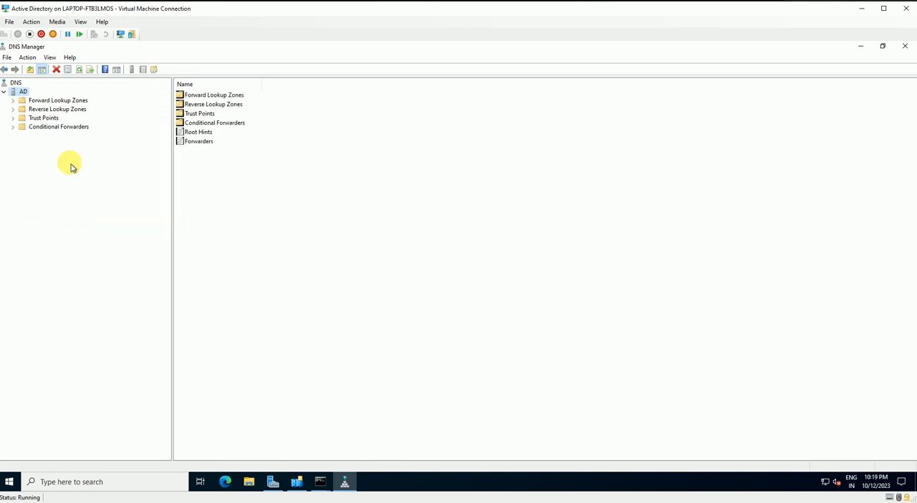
Check the AD server's Conditional Forwarders folder for entries and return to the server's overview
click(50, 127)
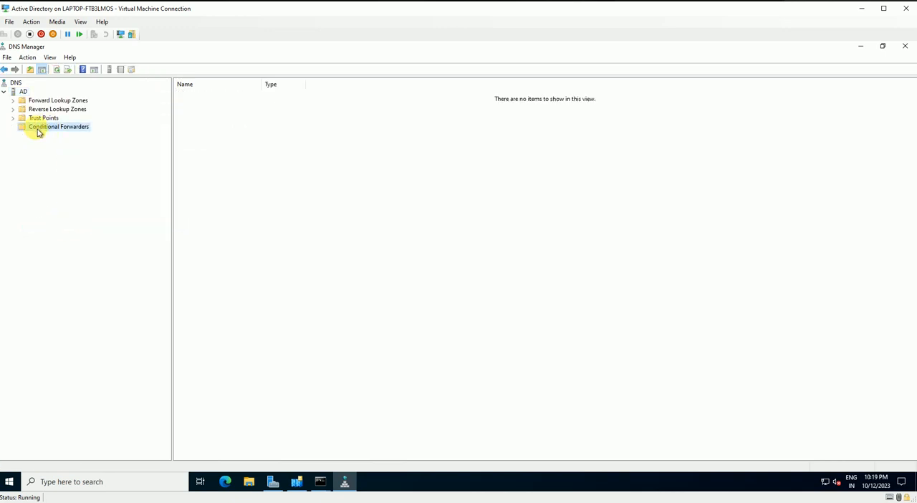
right_click(38, 132)
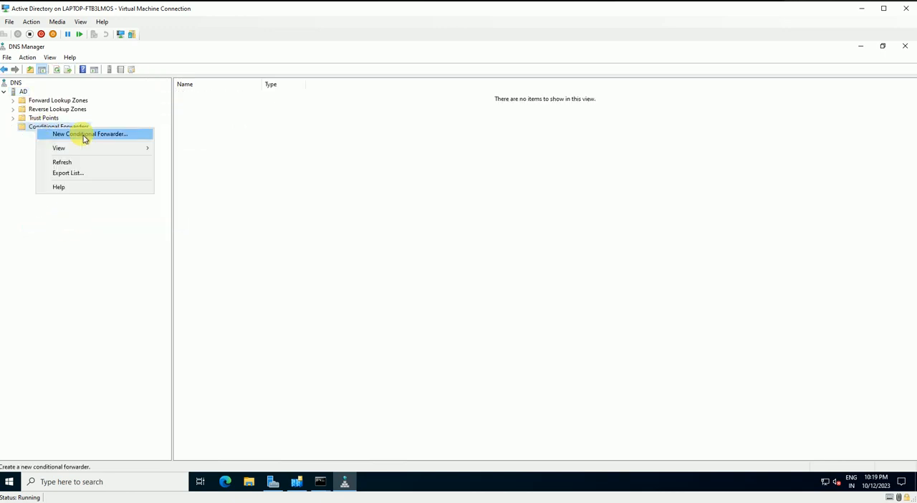
click(102, 237)
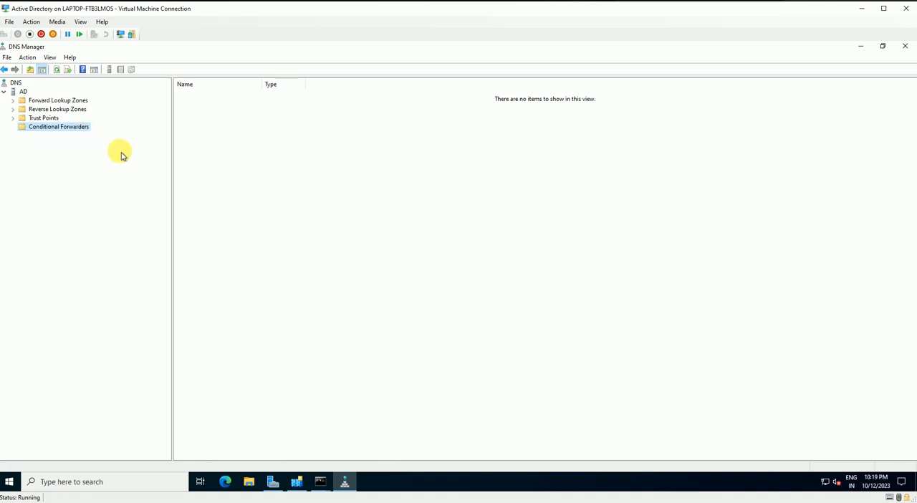
click(21, 91)
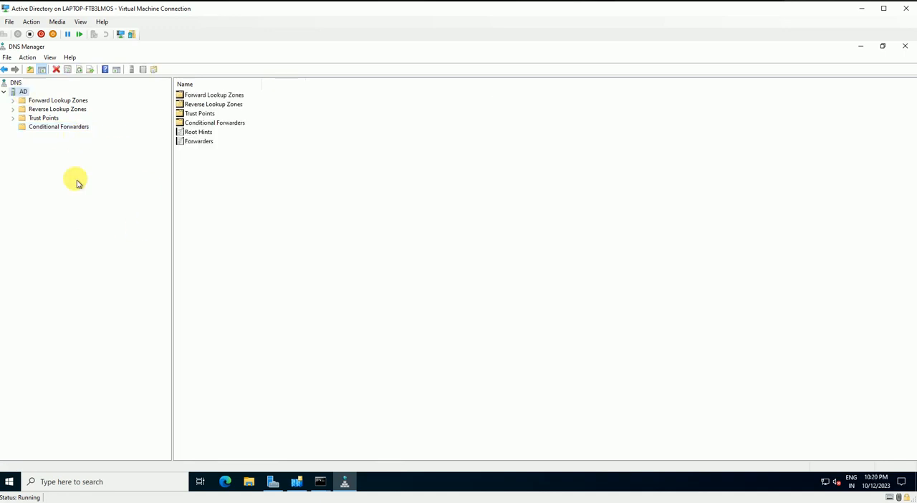